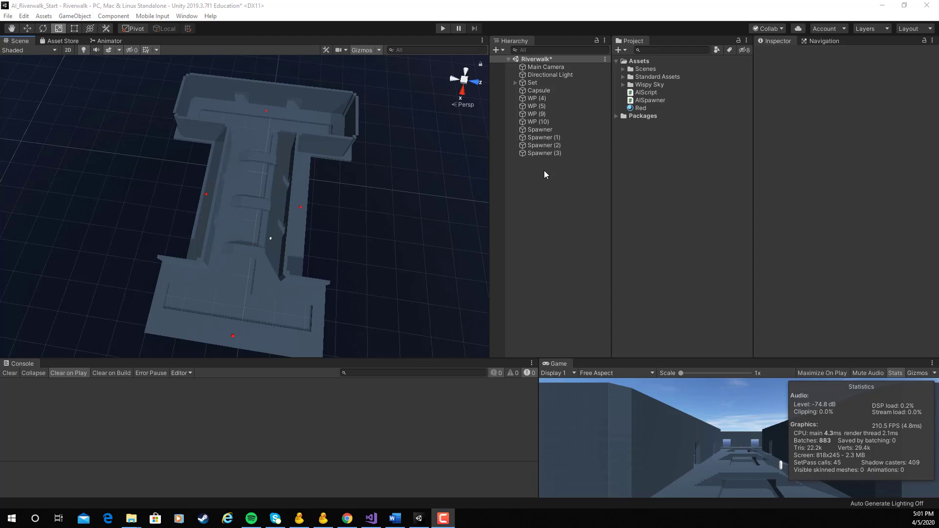
# Frame the Capsule in the Scene view, delete it, and orbit around the level.
pyautogui.click(540, 91)
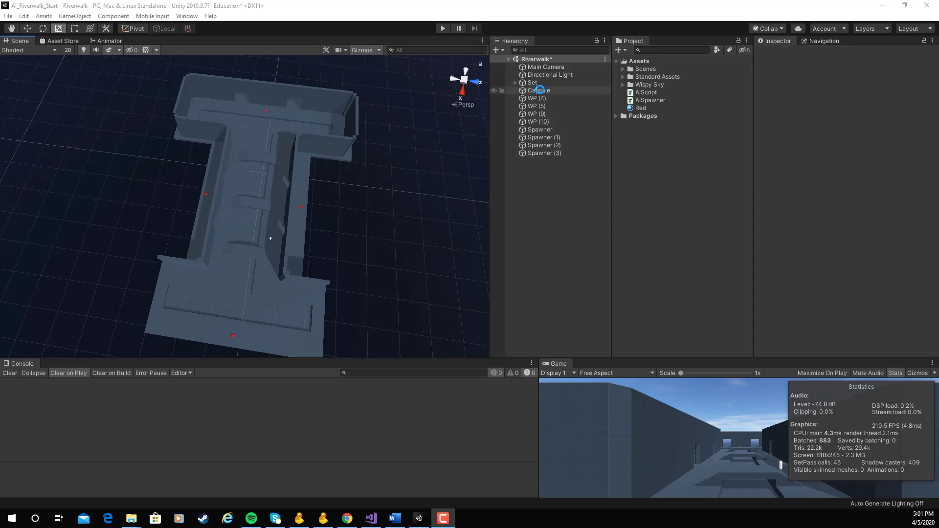
pyautogui.press('f')
pyautogui.keyDown('alt'); pyautogui.moveTo(334, 228); pyautogui.dragTo(112, 196); pyautogui.keyUp('alt')
pyautogui.press('Delete')
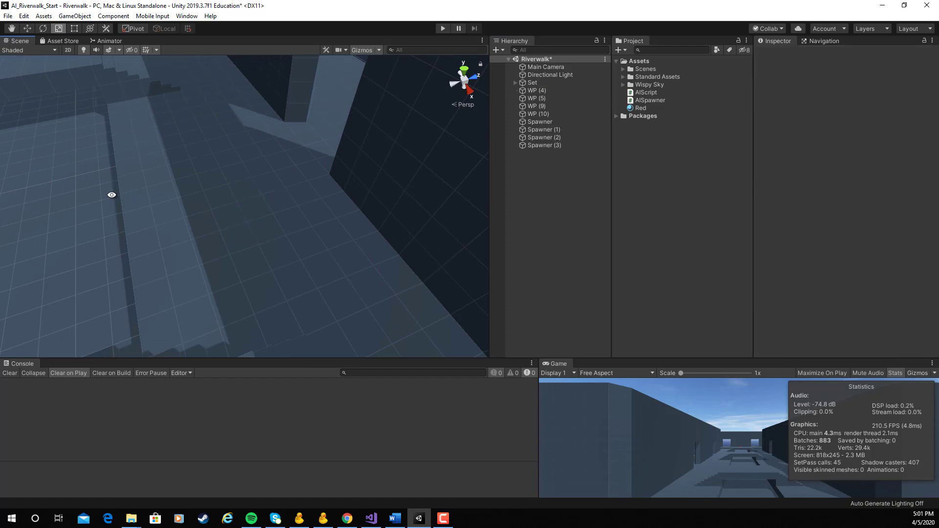
pyautogui.keyDown('alt'); pyautogui.moveTo(134, 254); pyautogui.dragTo(278, 176); pyautogui.keyUp('alt')
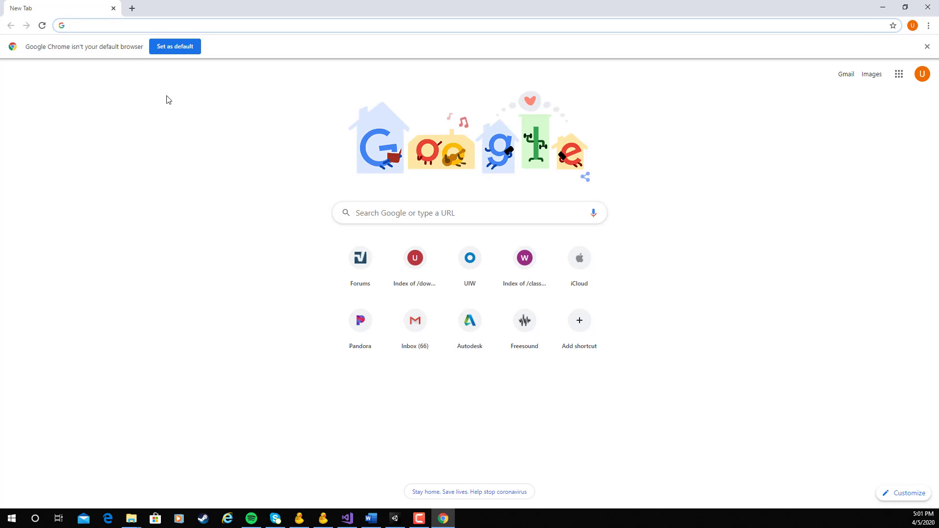
# Load mixamo.com in Chrome and show the Characters library with TheBoss in the preview.
pyautogui.write('mix')
pyautogui.press('Return')
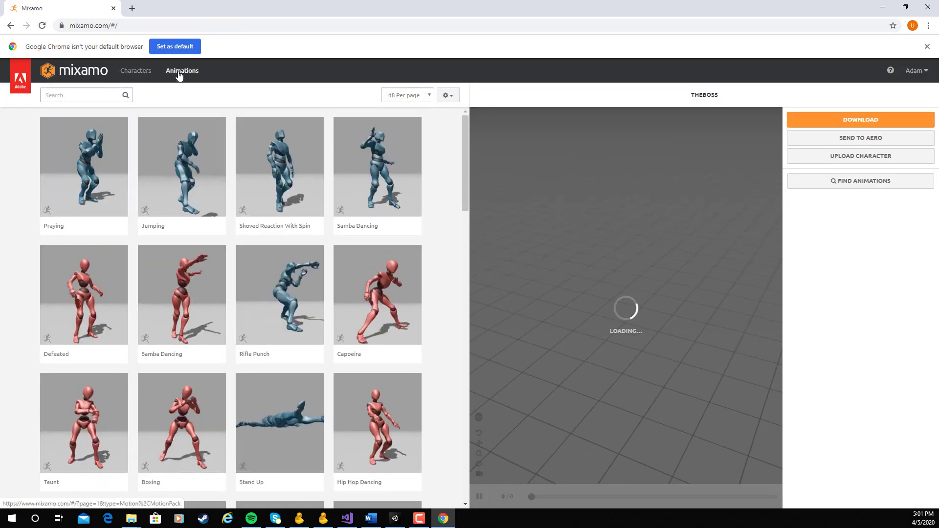
pyautogui.click(136, 71)
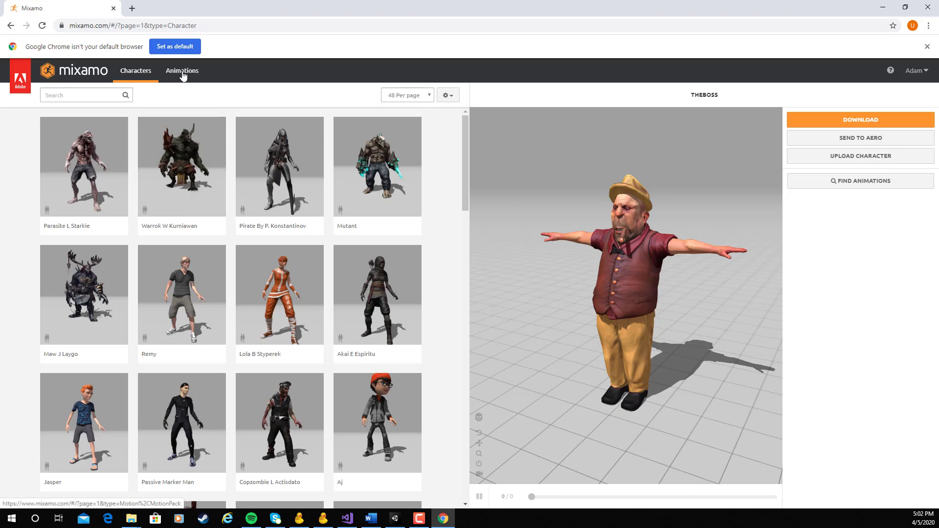
# Switch between the Animations and Characters libraries, ending on Characters.
pyautogui.click(182, 73)
pyautogui.click(138, 73)
pyautogui.click(176, 73)
pyautogui.click(137, 74)
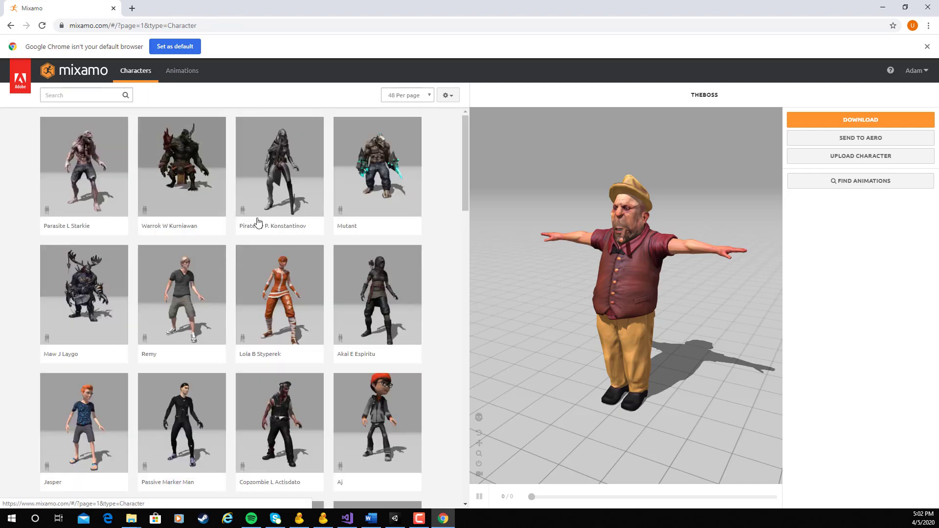
# Scroll the character grid and go to page 2, showing results 49–96 of 121.
pyautogui.scroll(-3, 260, 222)
pyautogui.scroll(-10, 263, 227)
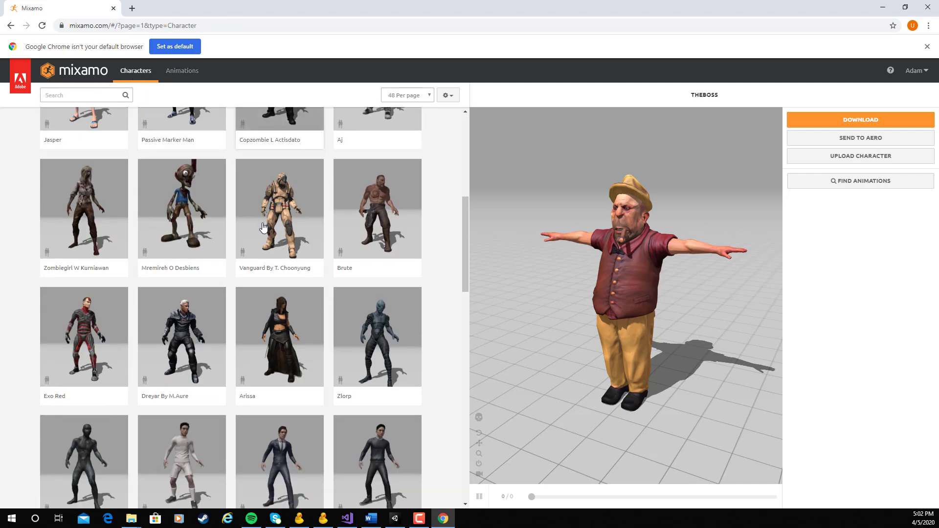
pyautogui.scroll(-8, 263, 226)
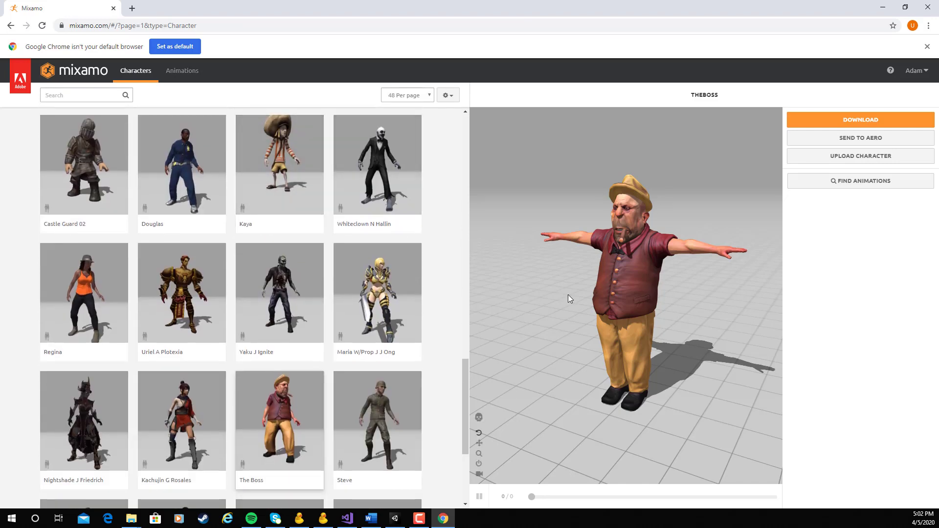
pyautogui.scroll(-4, 324, 283)
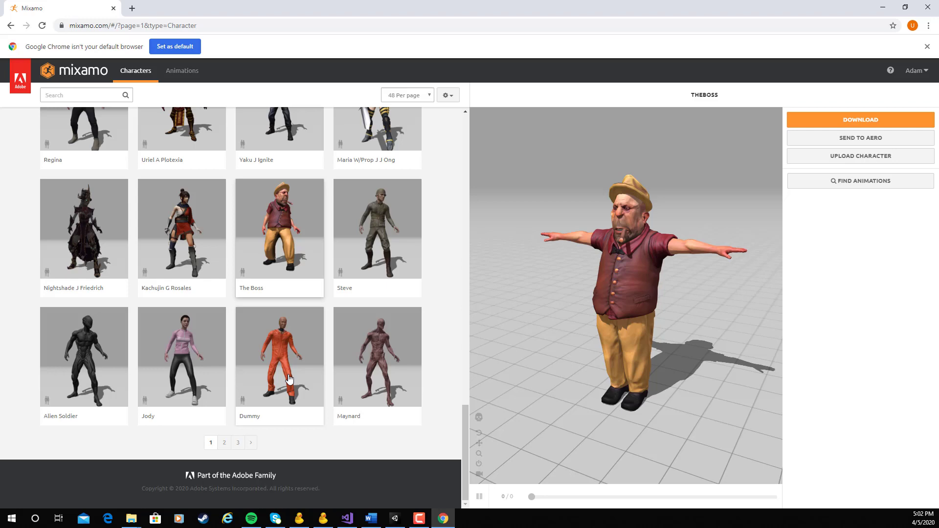
pyautogui.click(224, 443)
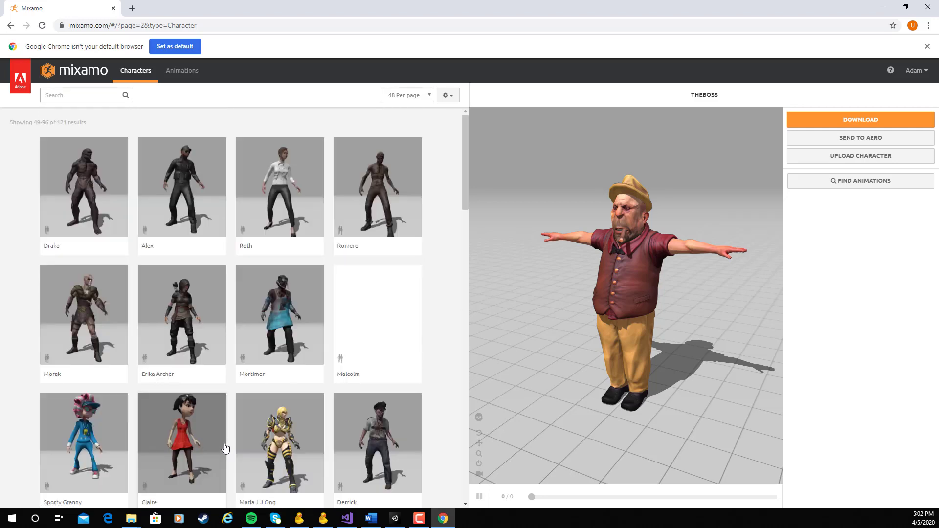
pyautogui.scroll(-4, 327, 376)
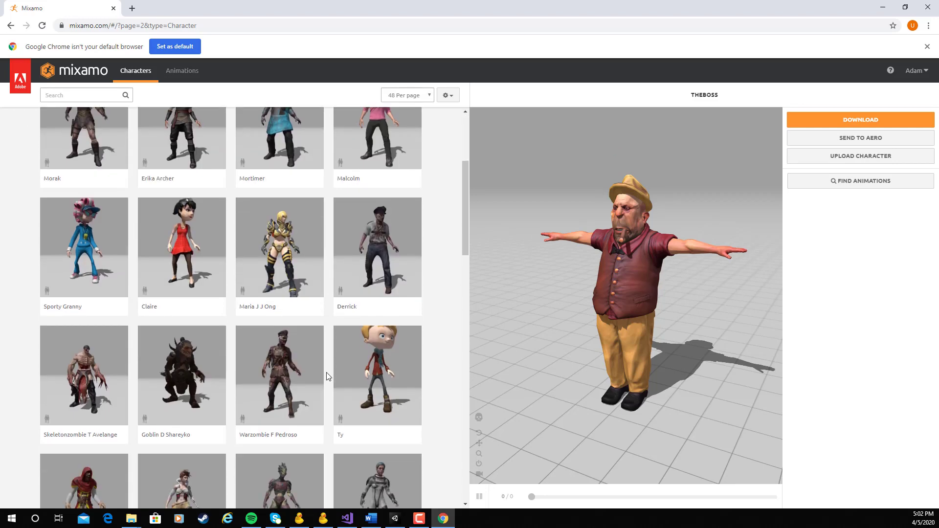
pyautogui.scroll(2, 327, 376)
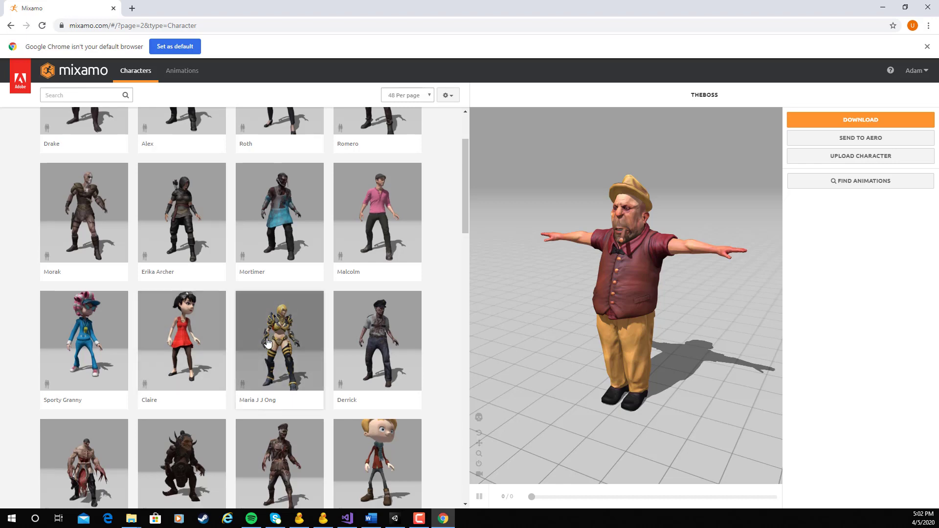
pyautogui.scroll(-7, 268, 343)
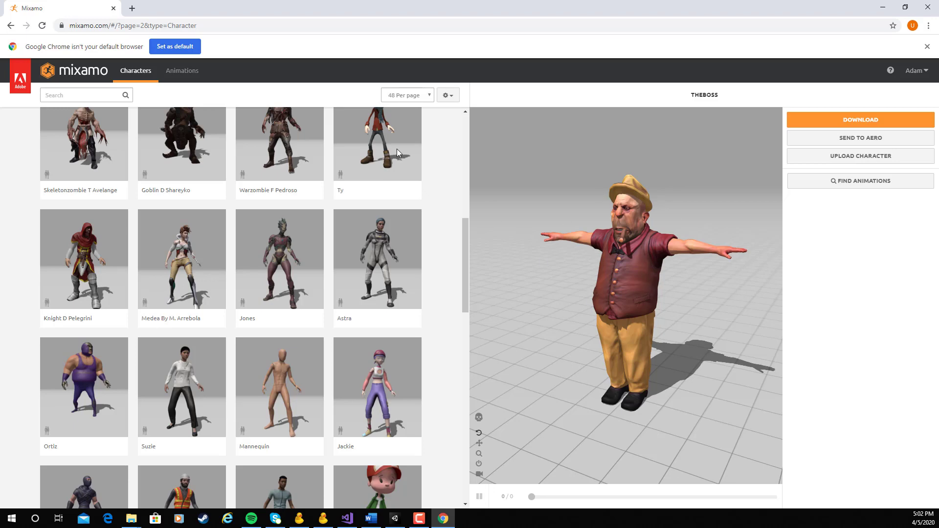
# Search the Animations library for 'walk', returning 386 results.
pyautogui.click(178, 74)
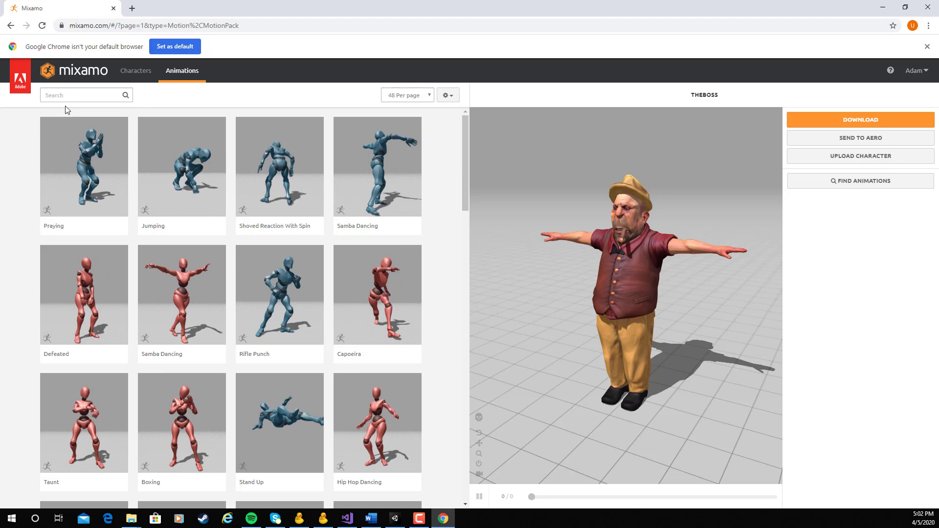
pyautogui.click(78, 94)
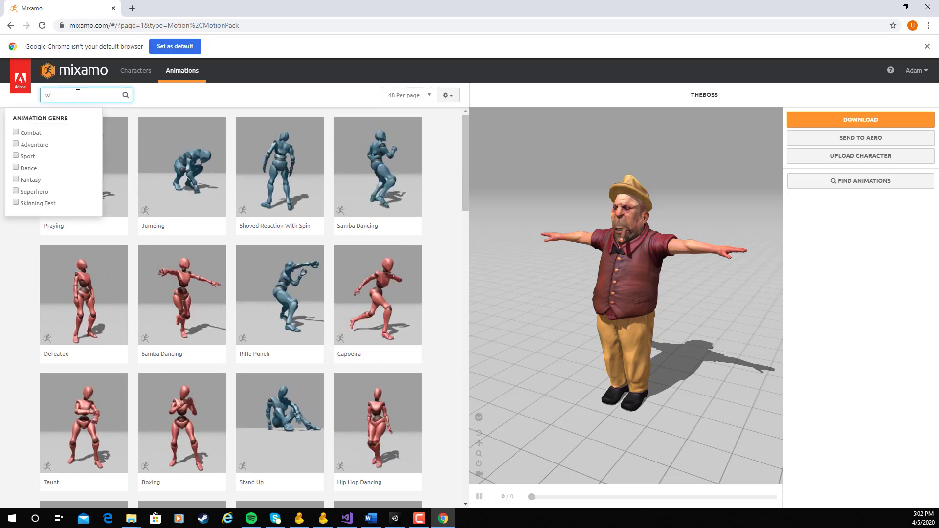
pyautogui.press('Return')
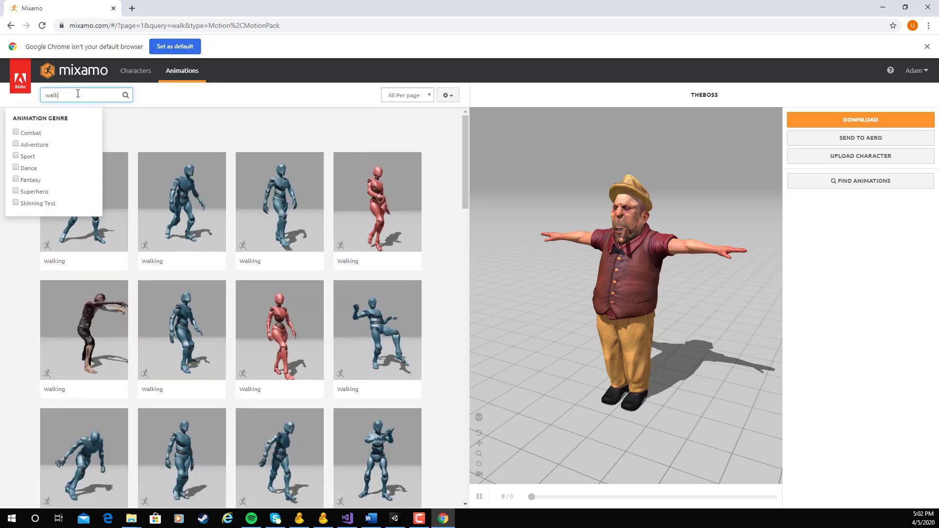
# Preview several Walking animations on TheBoss, settling on the 26-frame Speed/Stride walk.
pyautogui.click(275, 206)
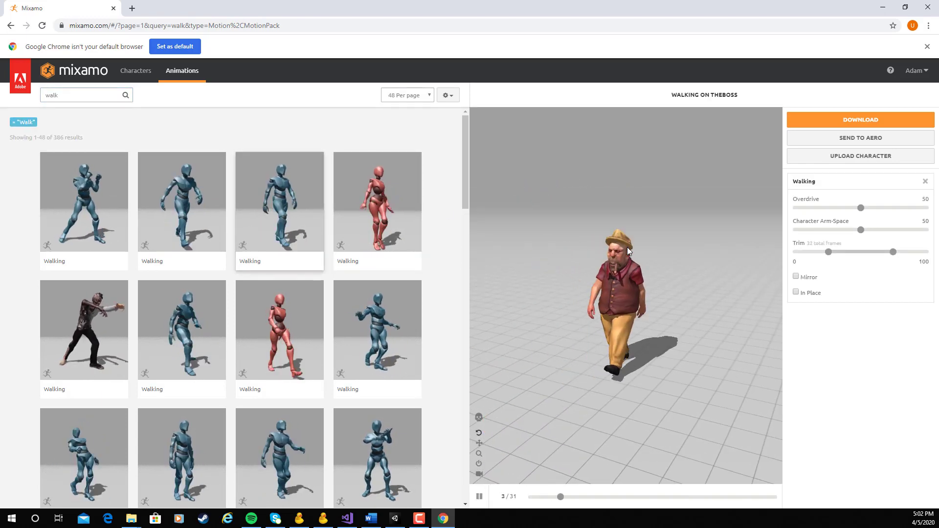
pyautogui.click(365, 216)
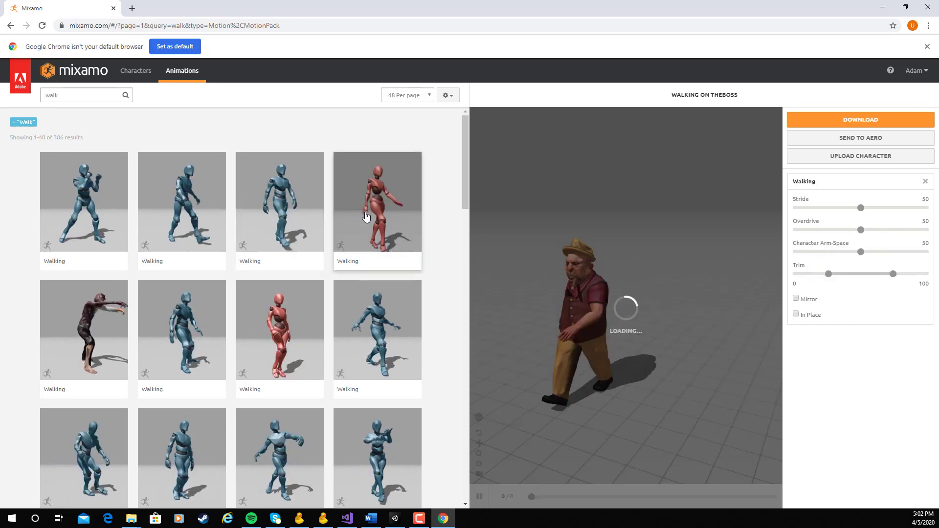
pyautogui.click(272, 345)
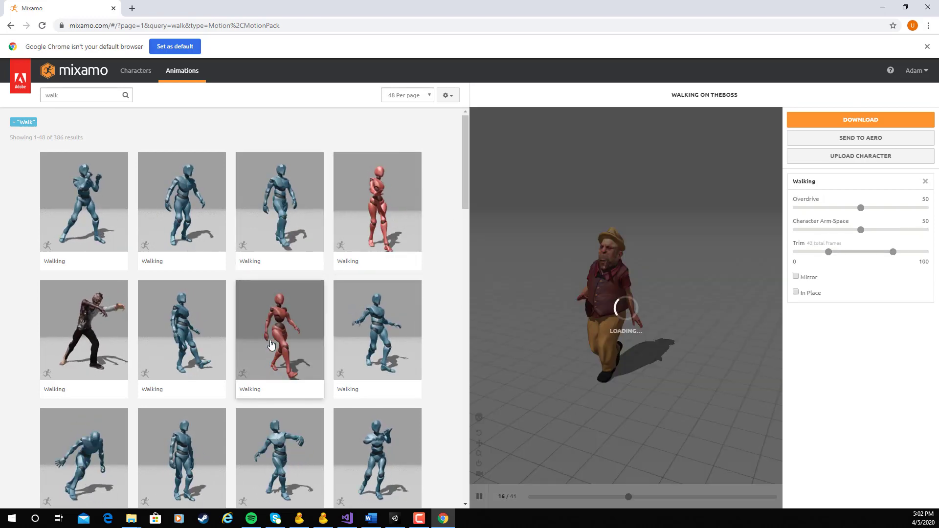
pyautogui.click(107, 327)
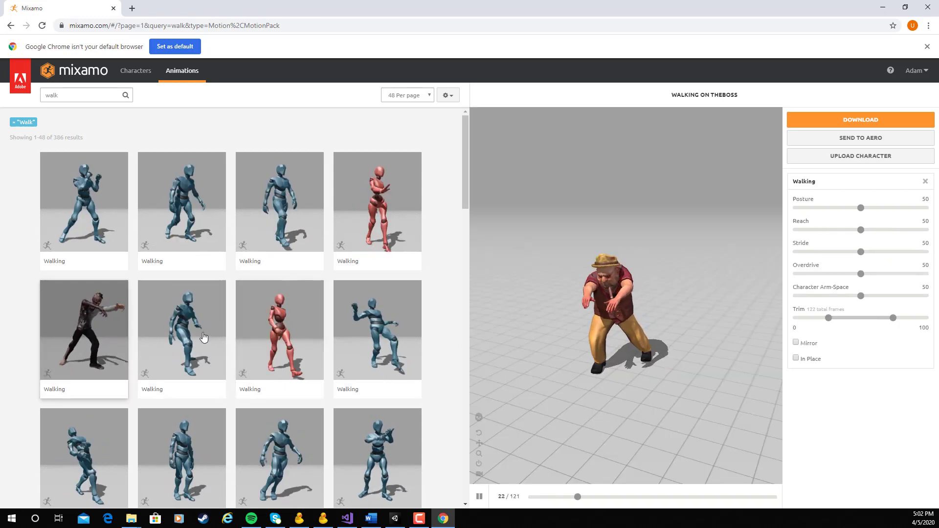
pyautogui.click(386, 337)
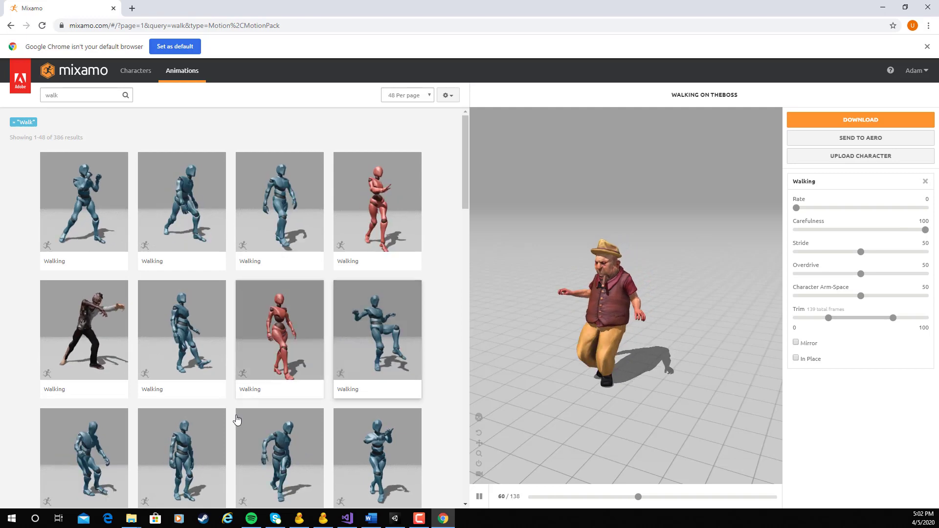
pyautogui.click(177, 472)
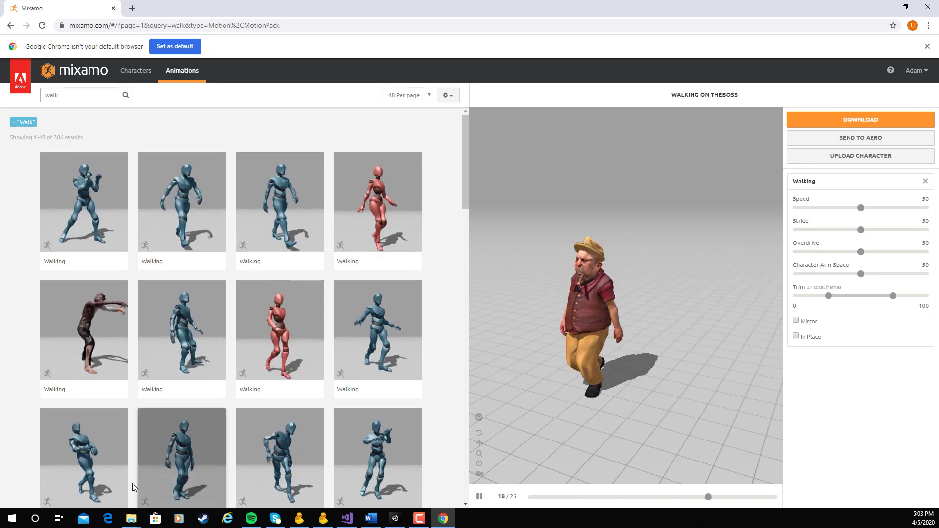
pyautogui.click(96, 464)
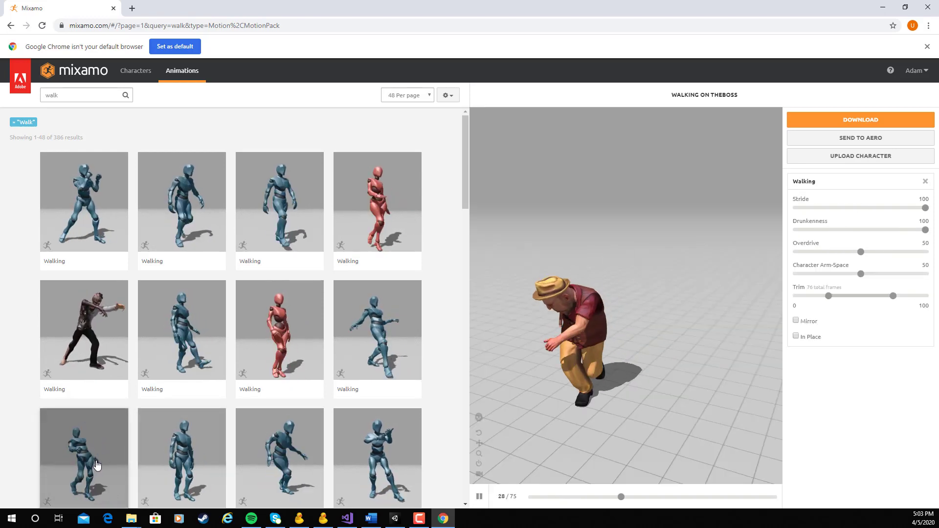
pyautogui.click(191, 445)
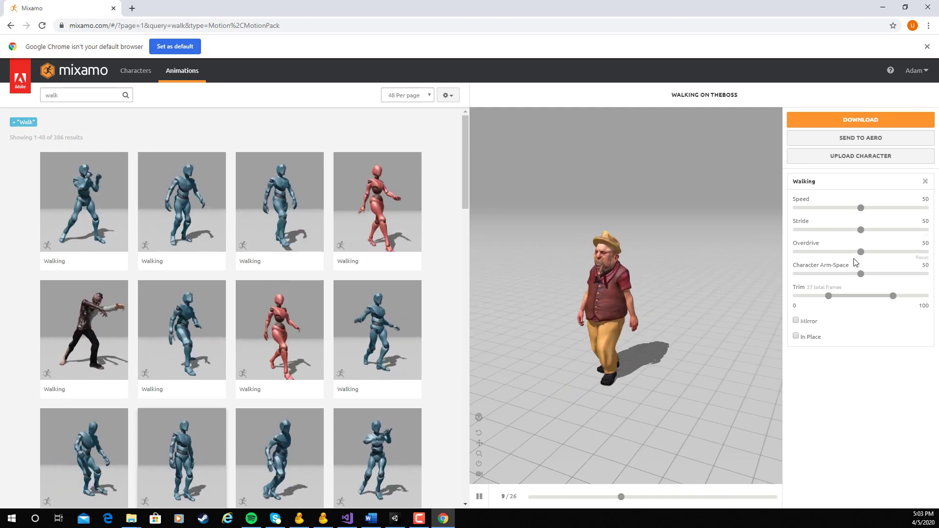
# Set the walk's Character Arm-Space to 73.
pyautogui.moveTo(860, 274); pyautogui.dragTo(889, 276)
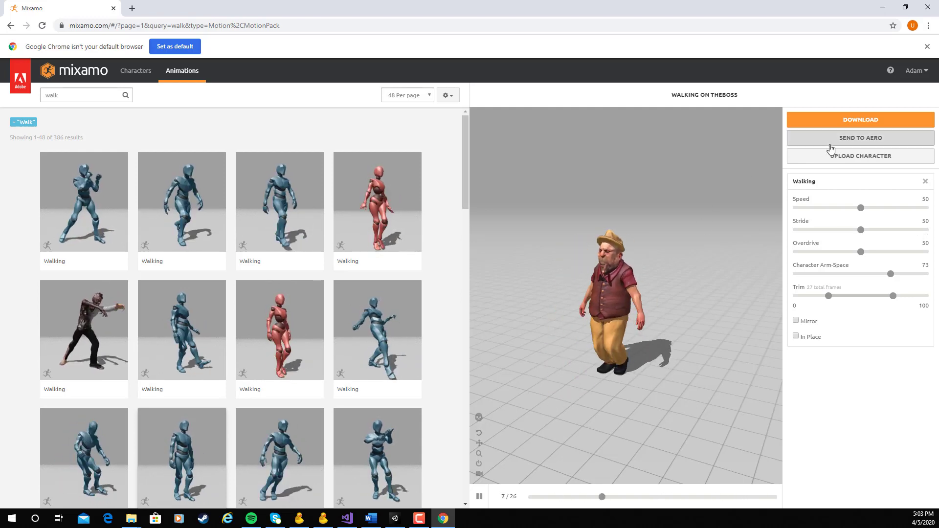
# Download the Walking animation with the format set to FBX for Unity (.fbx).
pyautogui.click(830, 126)
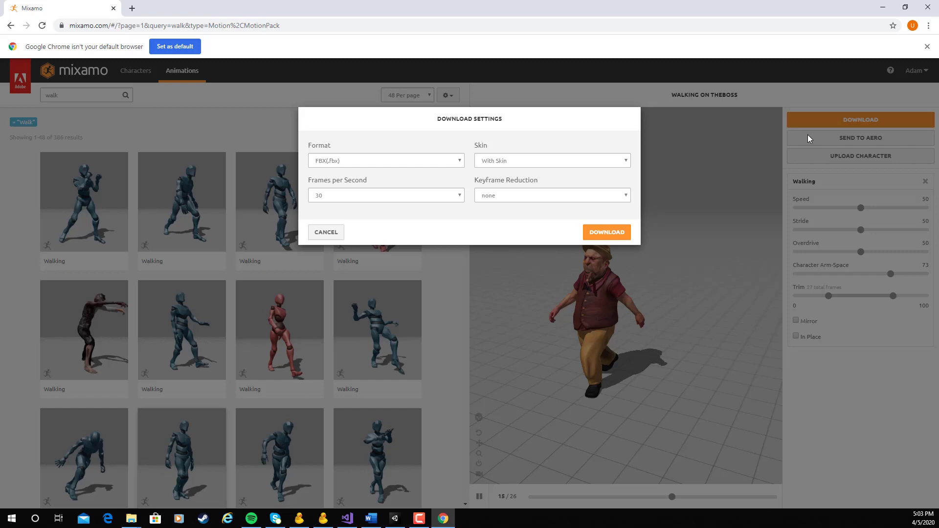
pyautogui.click(460, 161)
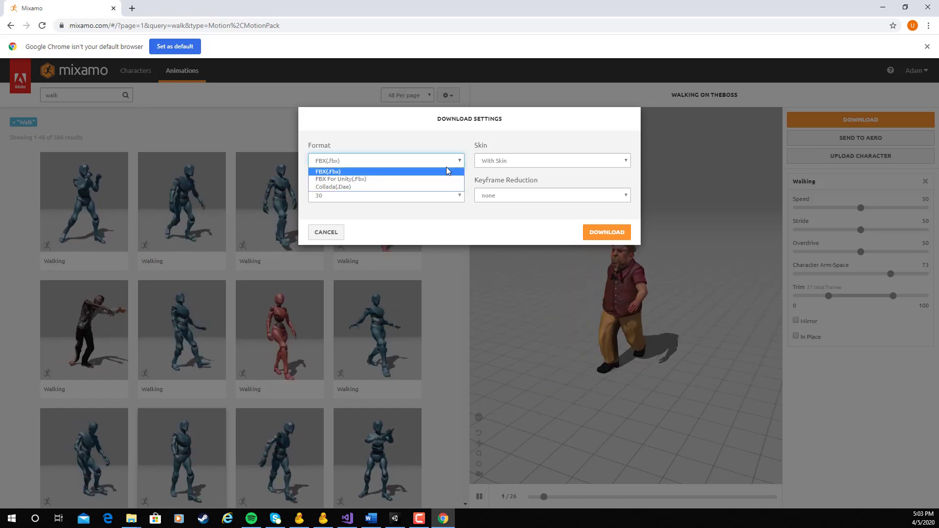
pyautogui.click(357, 180)
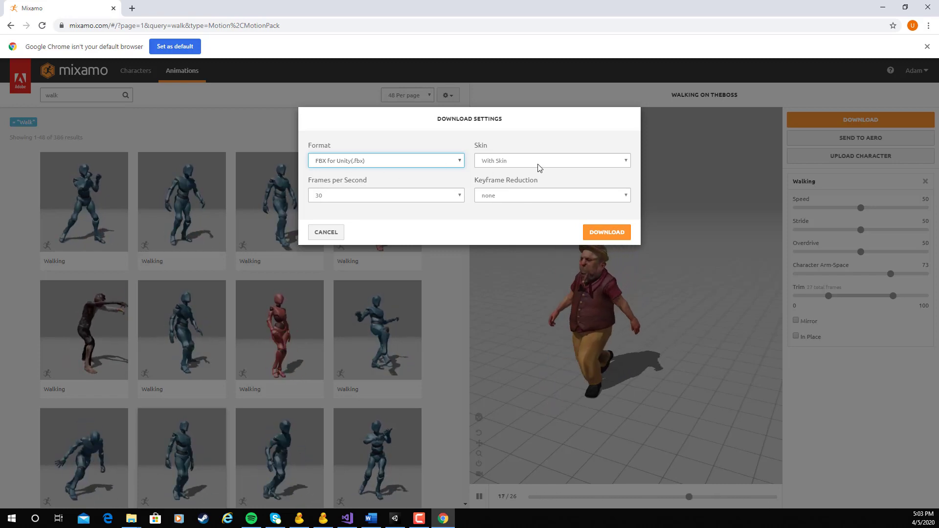
pyautogui.click(605, 232)
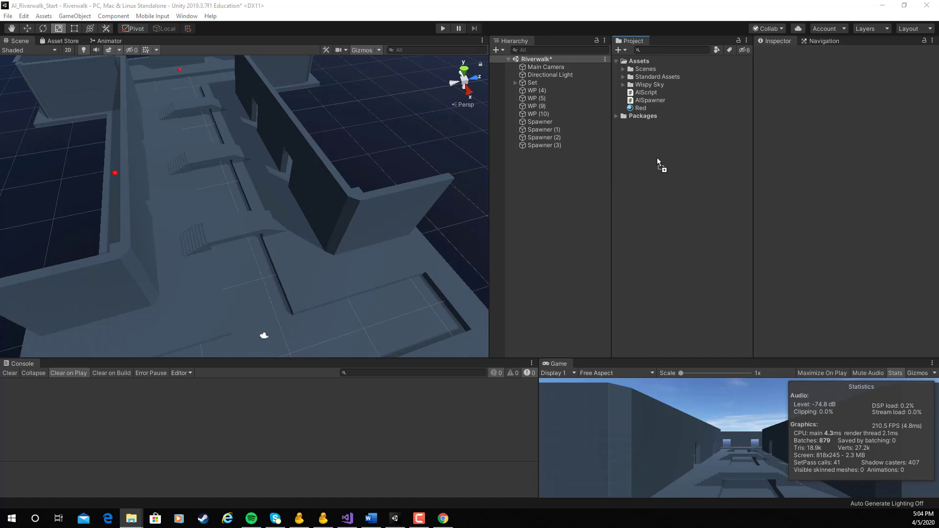
# Import the boss FBX into Assets, rename it theboss@Walking, and expand its contents.
pyautogui.moveTo(657, 159); pyautogui.dragTo(657, 159)
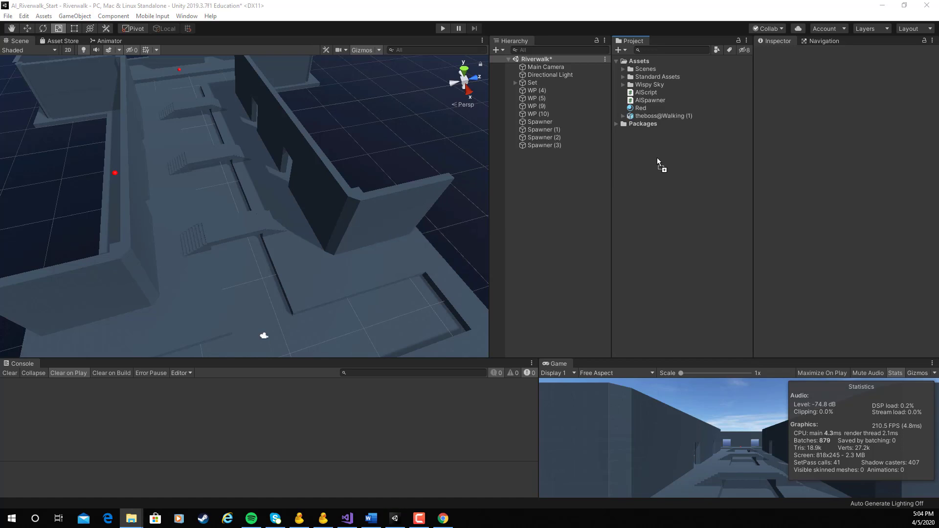
pyautogui.click(673, 116)
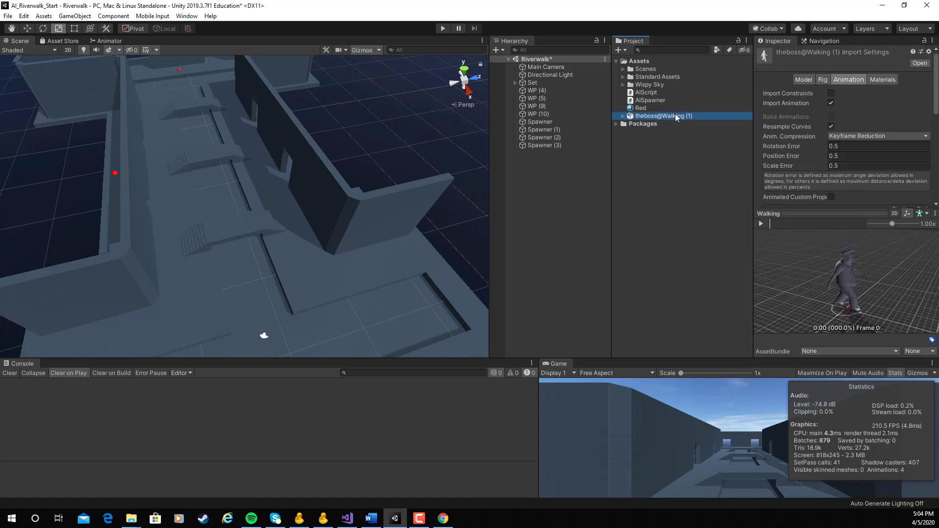
pyautogui.click(675, 115)
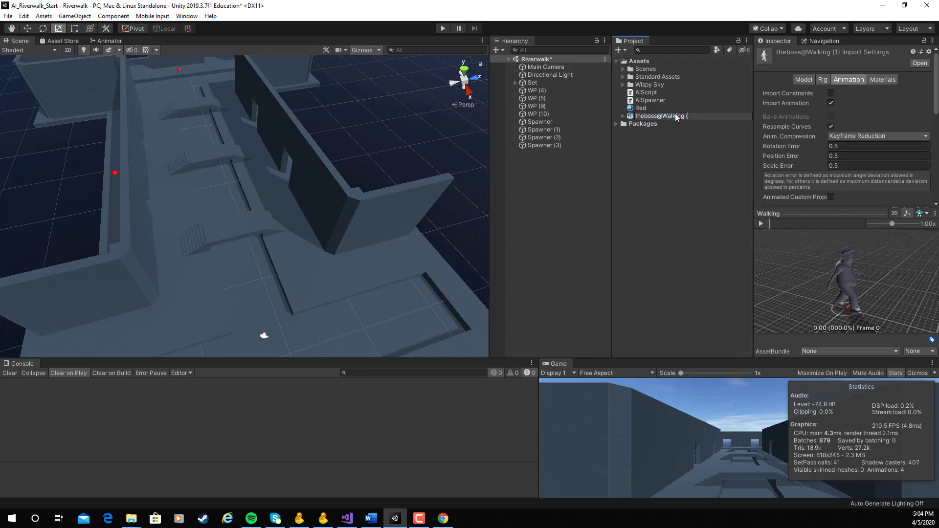
pyautogui.press('Return')
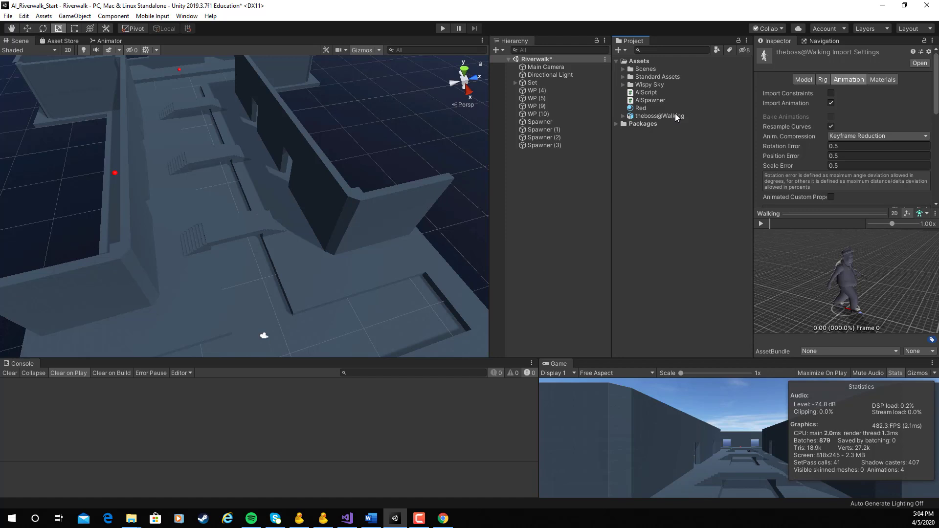
pyautogui.click(675, 115)
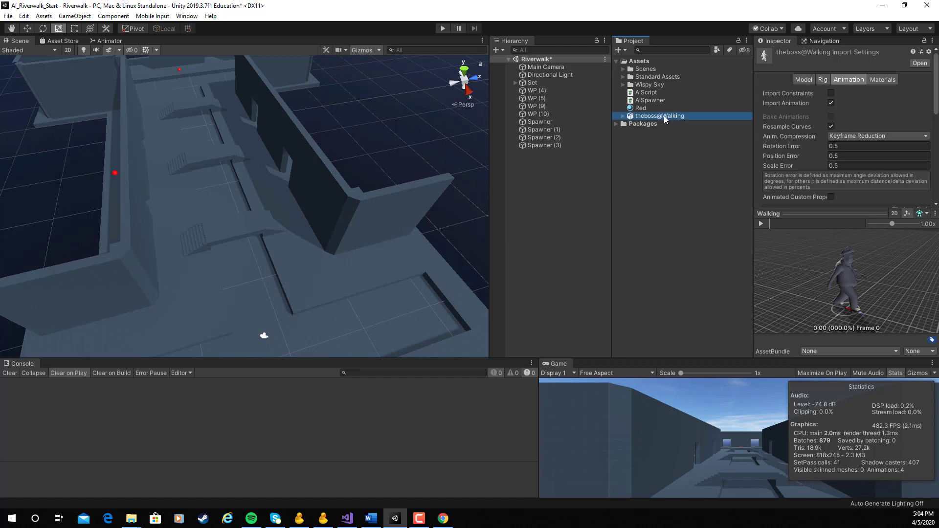
pyautogui.click(623, 116)
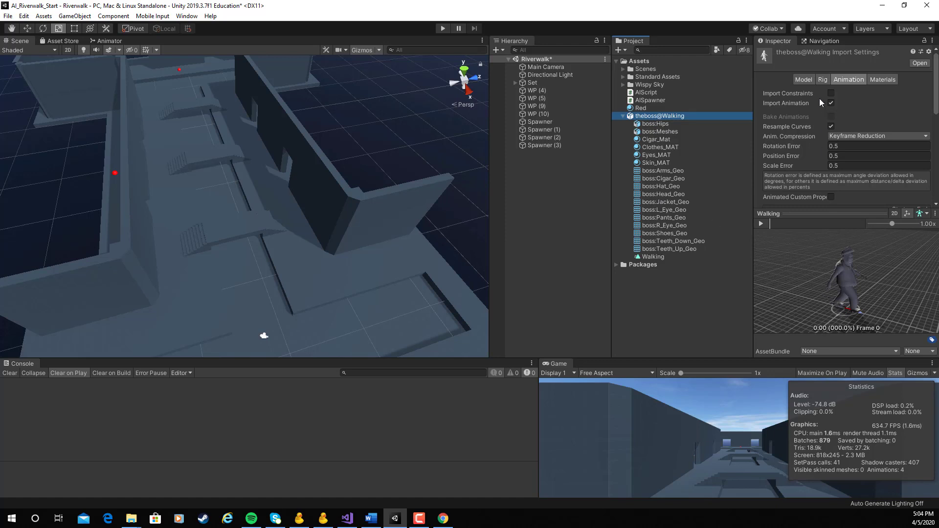
# Show theboss@Walking's Model import settings in the Inspector, then its Materials tab.
pyautogui.click(803, 79)
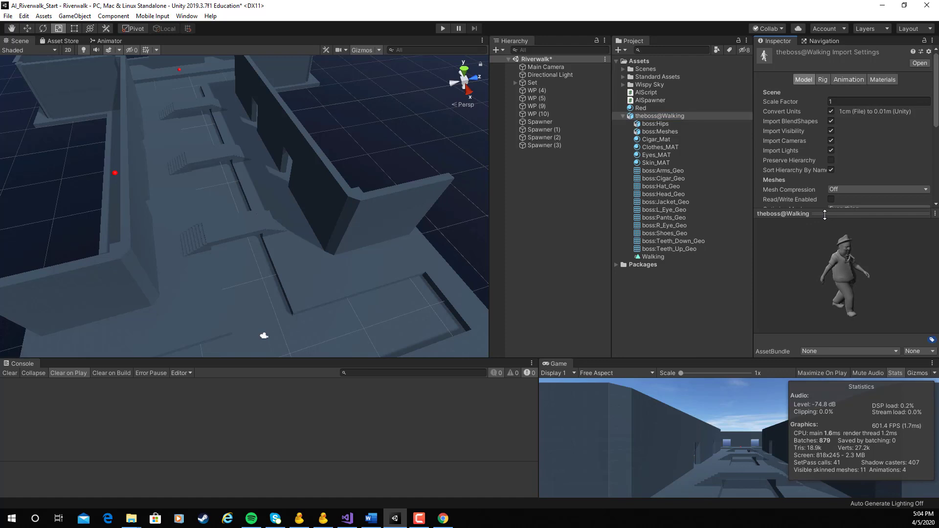
pyautogui.moveTo(824, 215); pyautogui.dragTo(789, 245)
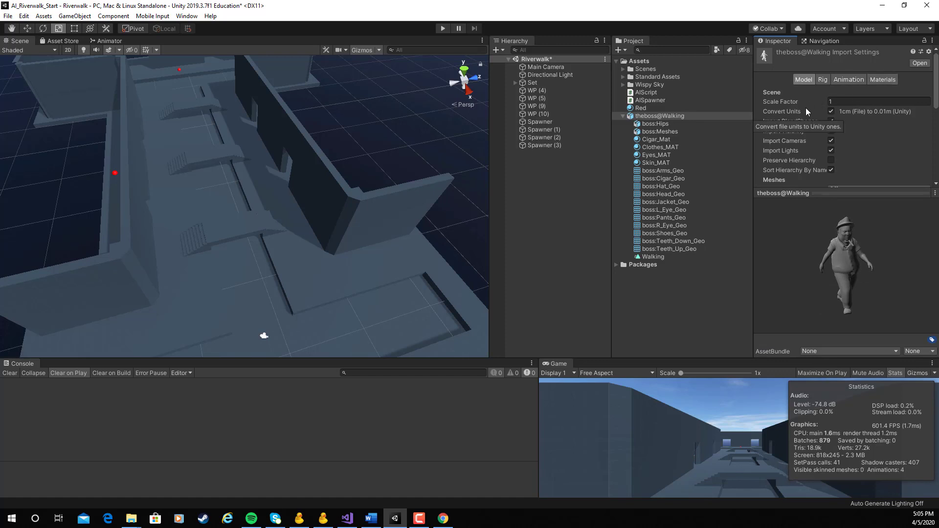
pyautogui.scroll(-5, 811, 110)
pyautogui.scroll(5, 810, 113)
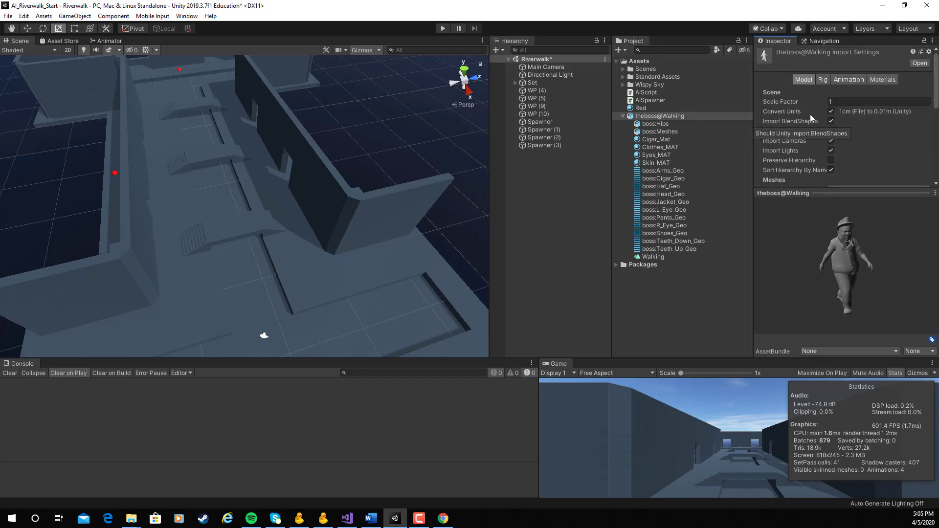
pyautogui.click(881, 80)
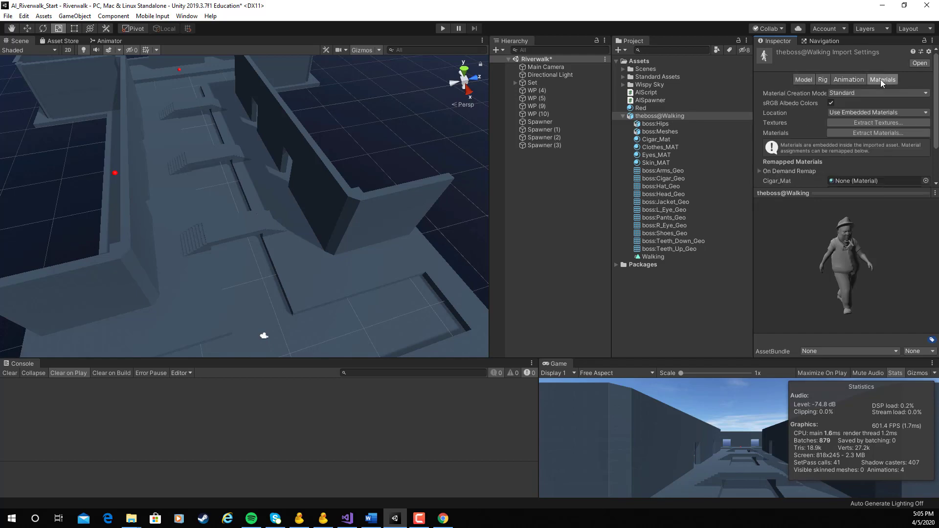
# Extract the model's textures into a new Assets folder named Textures.
pyautogui.click(870, 124)
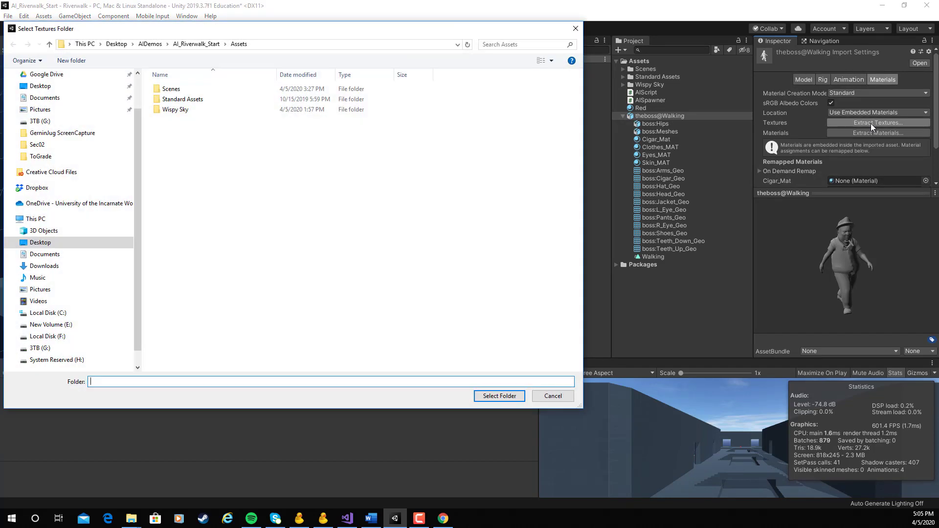
pyautogui.click(84, 62)
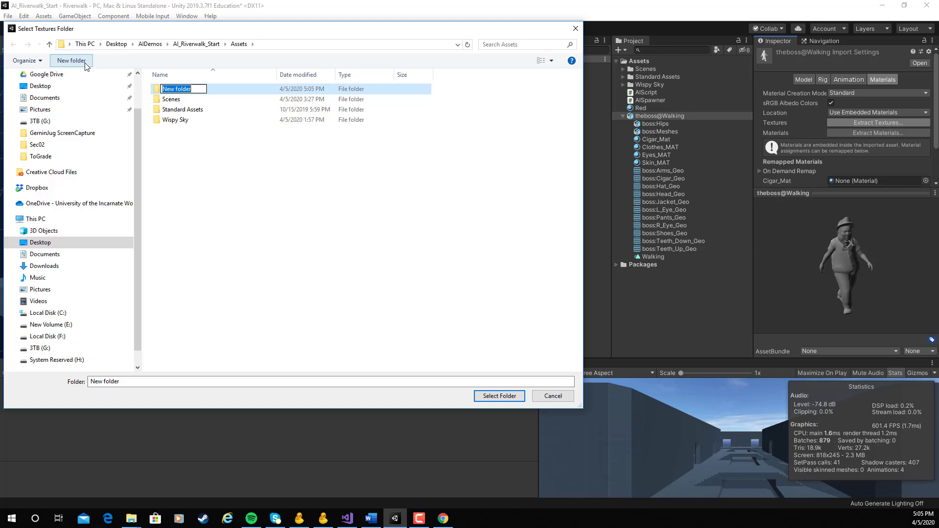
pyautogui.write('Textures')
pyautogui.press('Return')
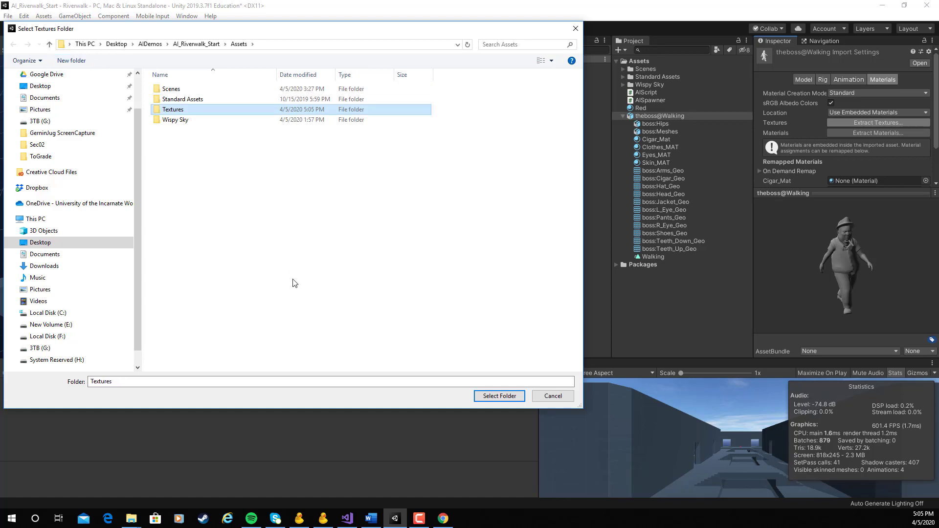
pyautogui.doubleClick(173, 110)
pyautogui.click(500, 396)
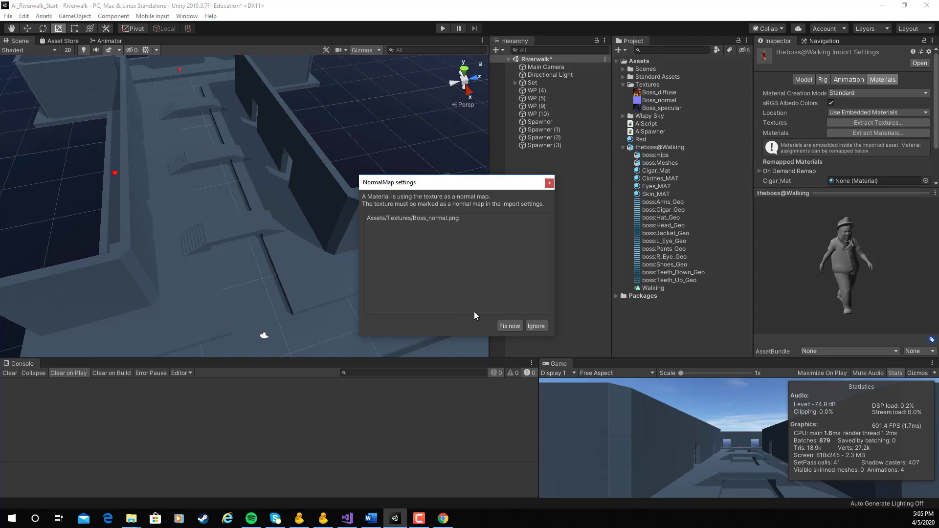
# Fix Boss_normal's normal-map setting, then extract the Cigar, Clothes, Eyes and Skin materials into Textures.
pyautogui.click(508, 326)
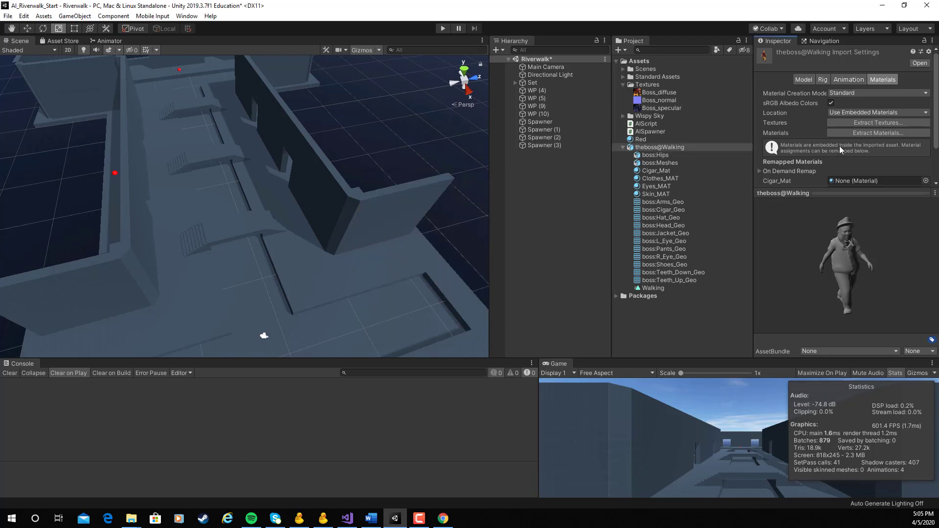
pyautogui.click(850, 133)
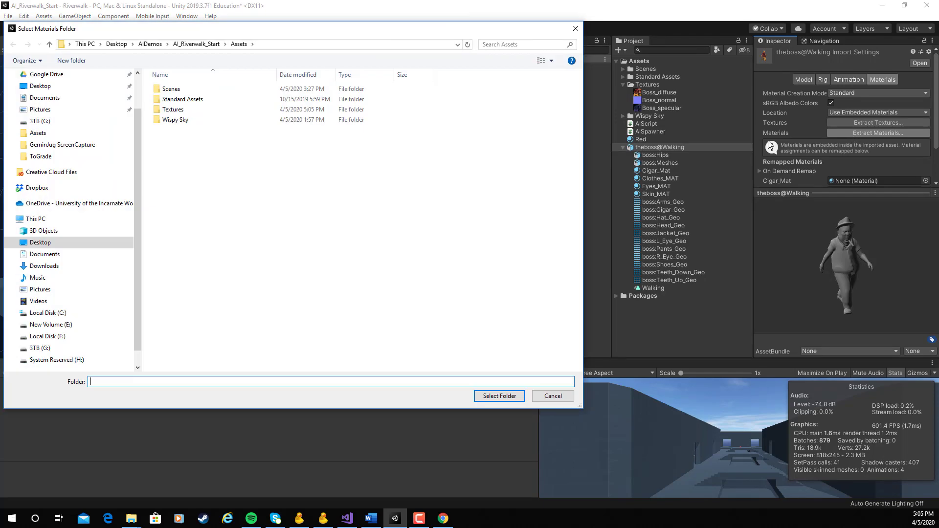
pyautogui.click(174, 113)
pyautogui.doubleClick(174, 113)
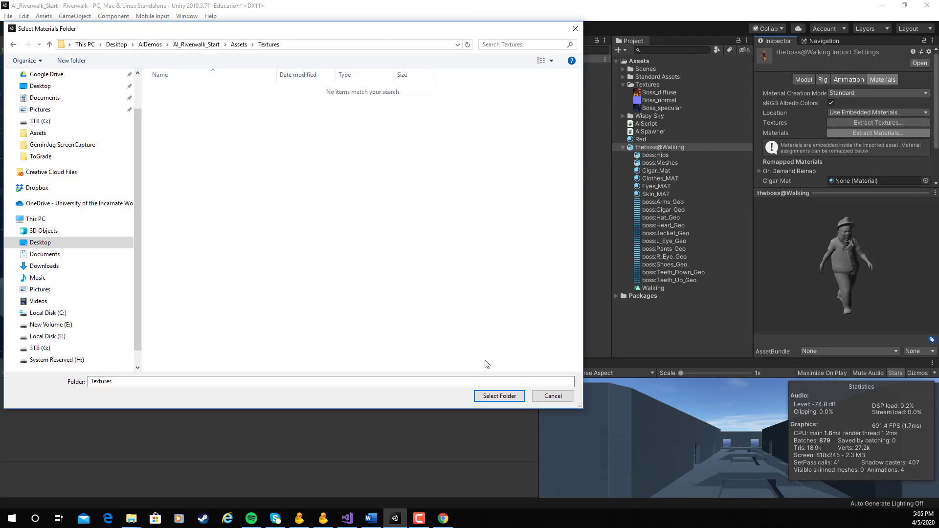
pyautogui.click(491, 399)
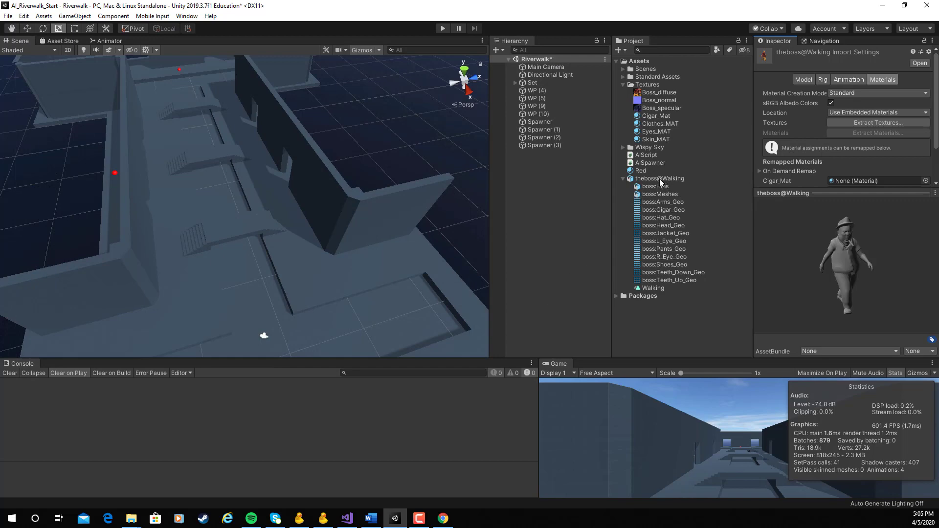
# Place theboss@Walking in the Riverwalk scene, frame it, and do a quick play-mode test.
pyautogui.moveTo(659, 178); pyautogui.dragTo(480, 269)
pyautogui.press('f')
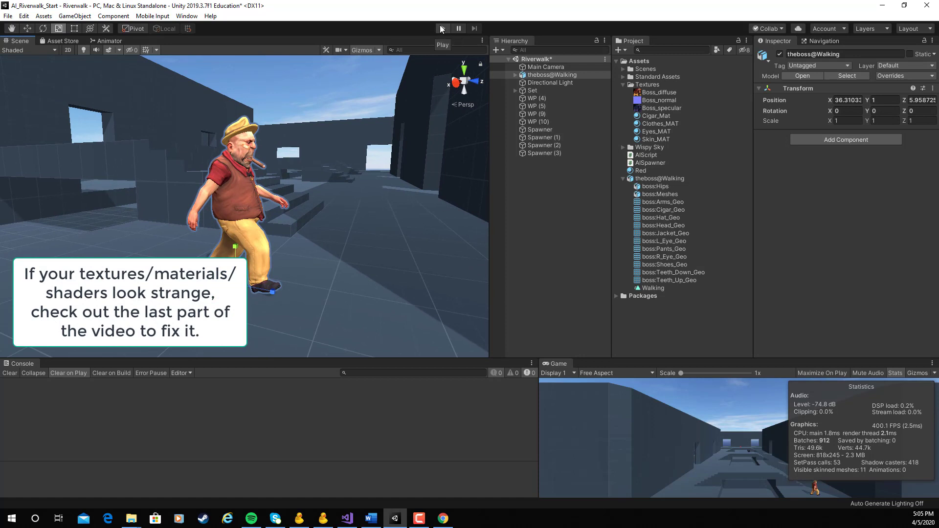
pyautogui.click(441, 28)
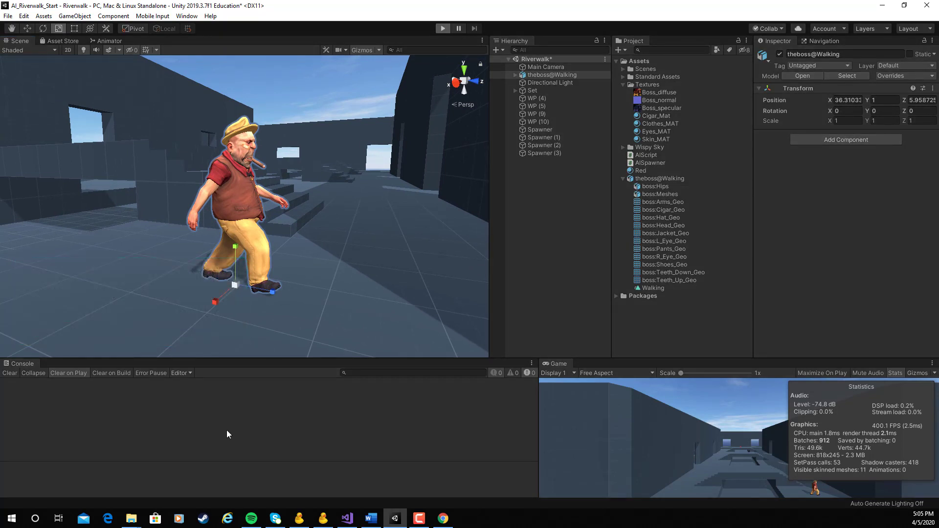
pyautogui.click(442, 28)
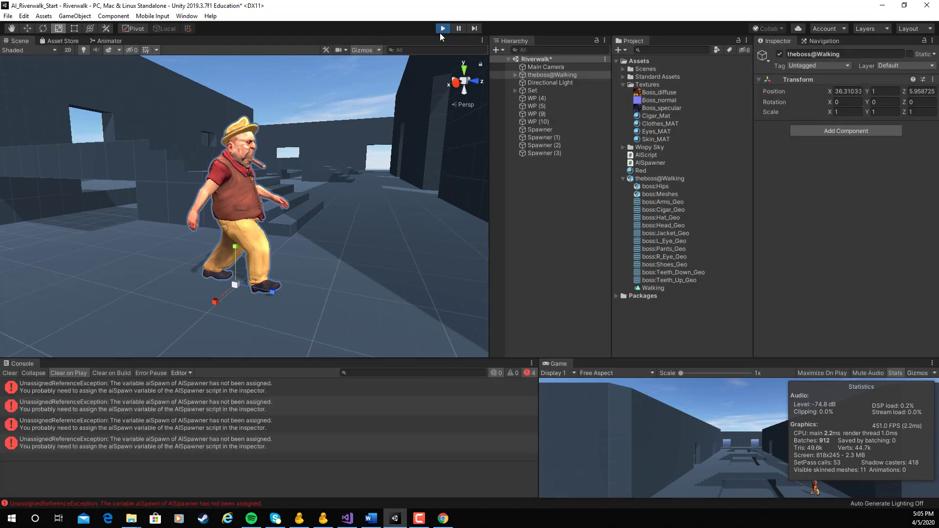
pyautogui.click(441, 29)
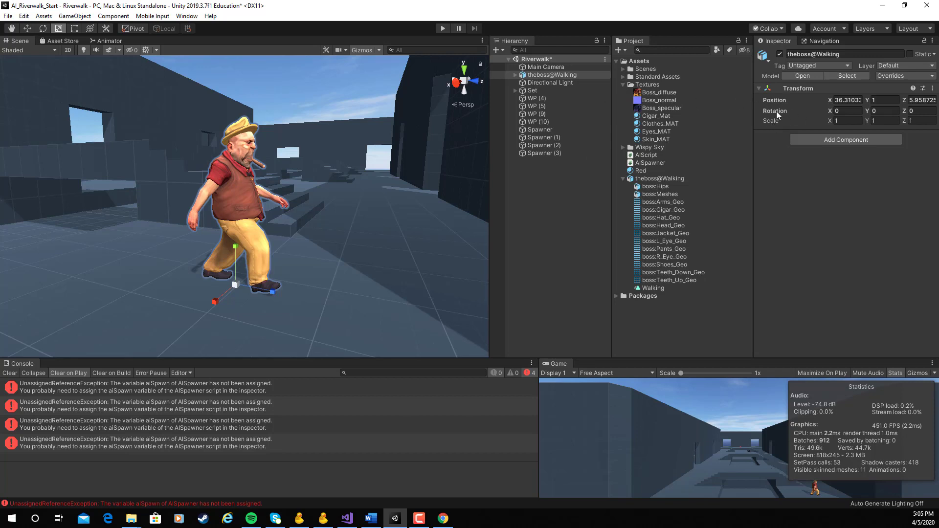
# Set the boss model's rig animation type to Humanoid.
pyautogui.click(662, 179)
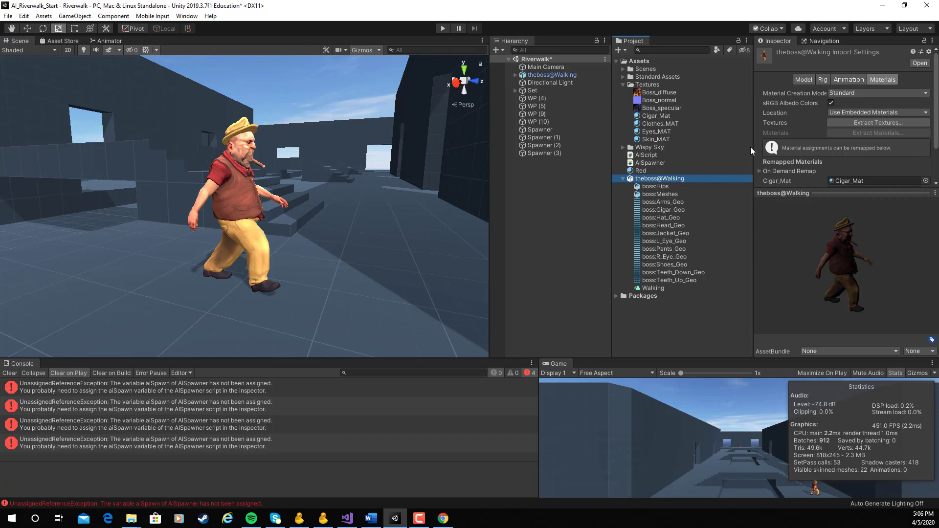
pyautogui.click(821, 79)
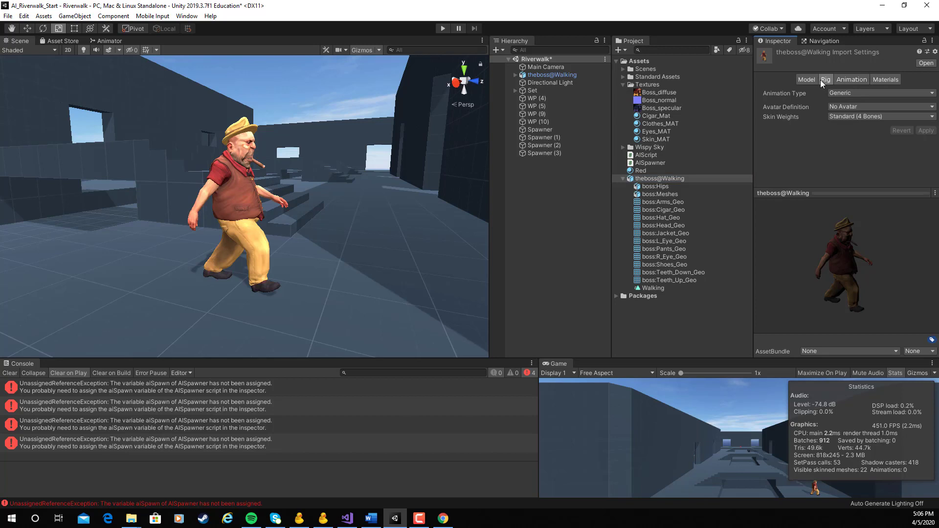
pyautogui.click(848, 93)
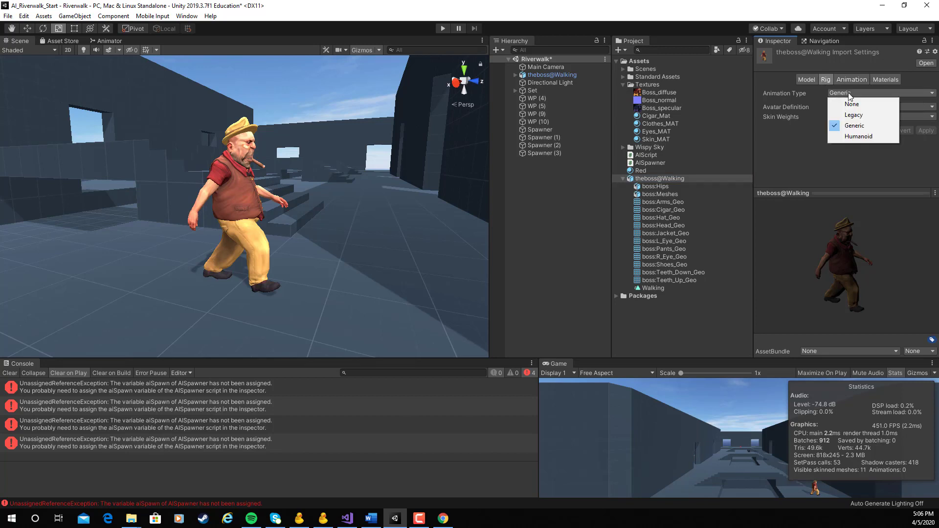
pyautogui.click(851, 137)
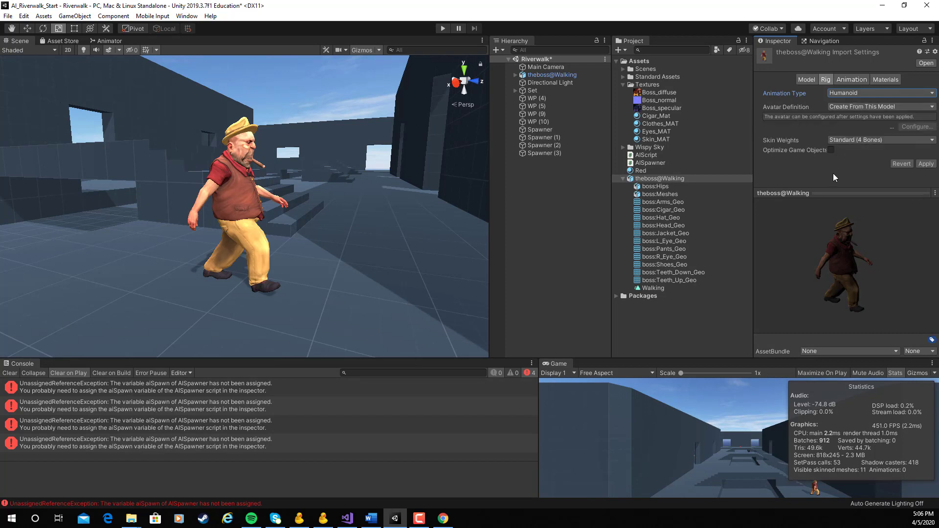
# Preview the Walking clip, then apply the import settings to generate theboss@WalkingAvatar.
pyautogui.click(854, 81)
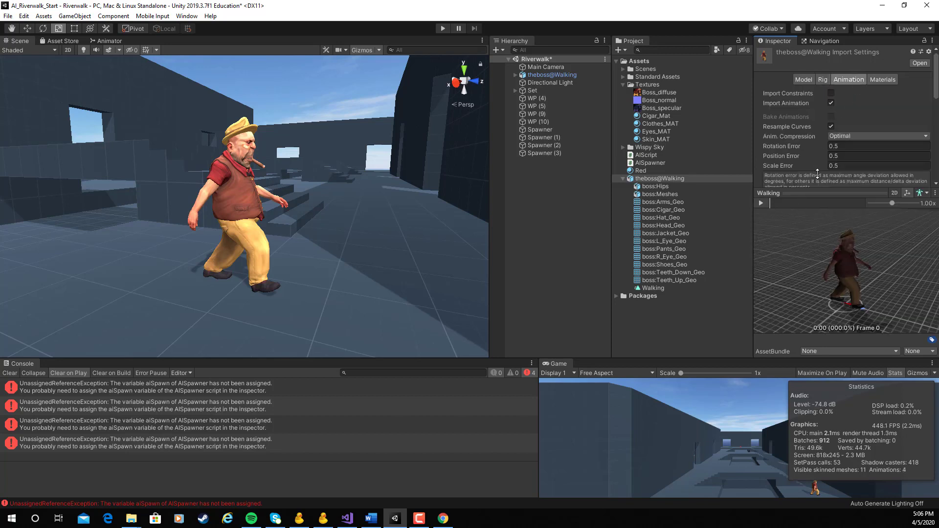
pyautogui.click(761, 204)
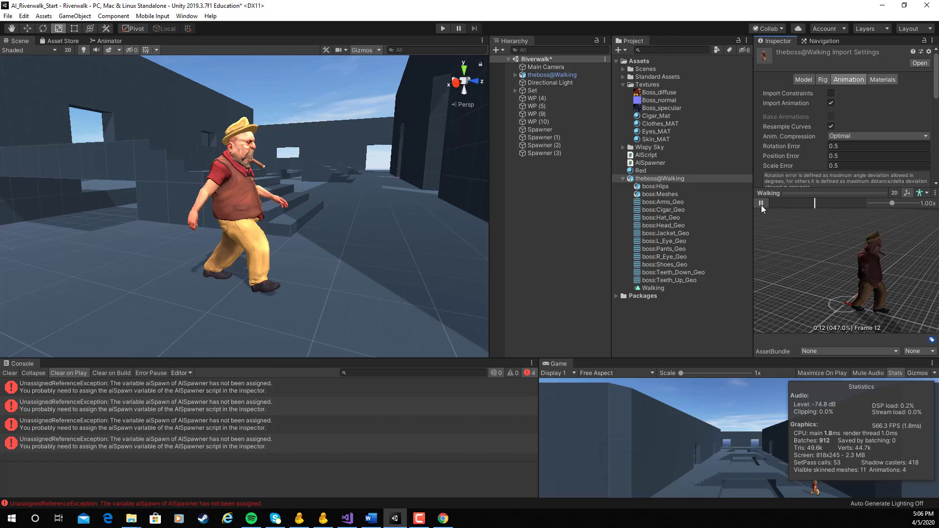
pyautogui.click(760, 203)
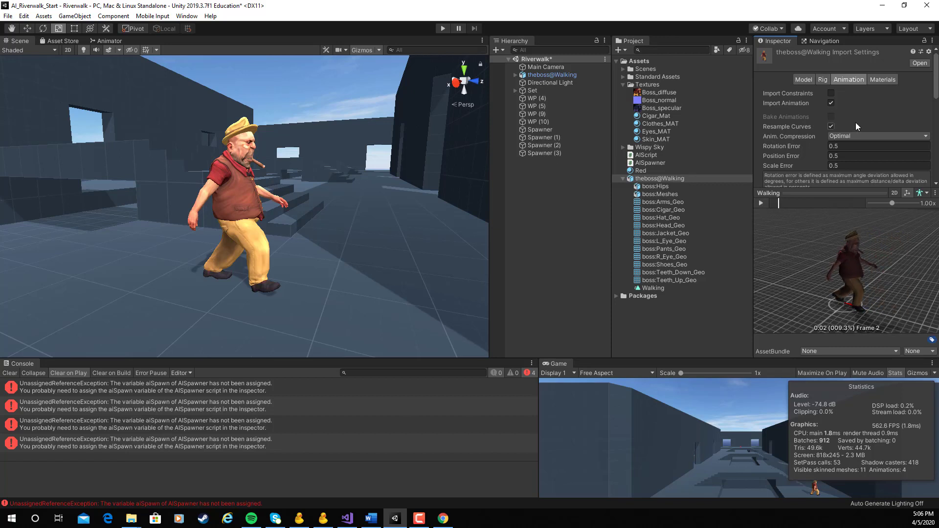
pyautogui.scroll(-10, 856, 125)
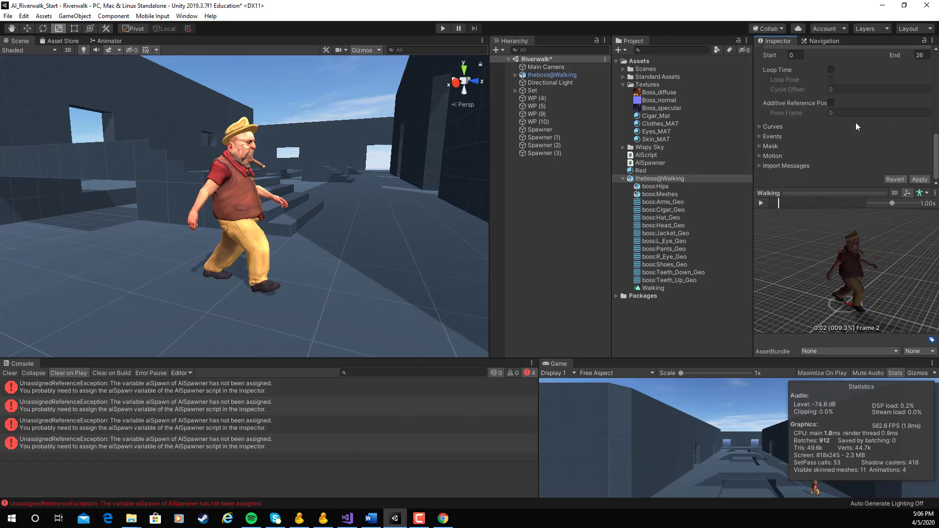
pyautogui.click(919, 179)
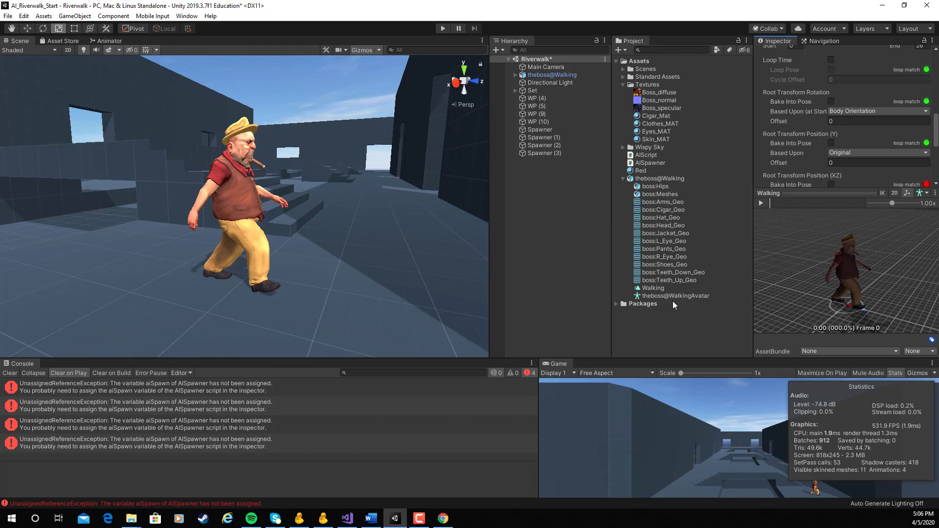
# Create a new Animator Controller asset named BossController.
pyautogui.click(550, 75)
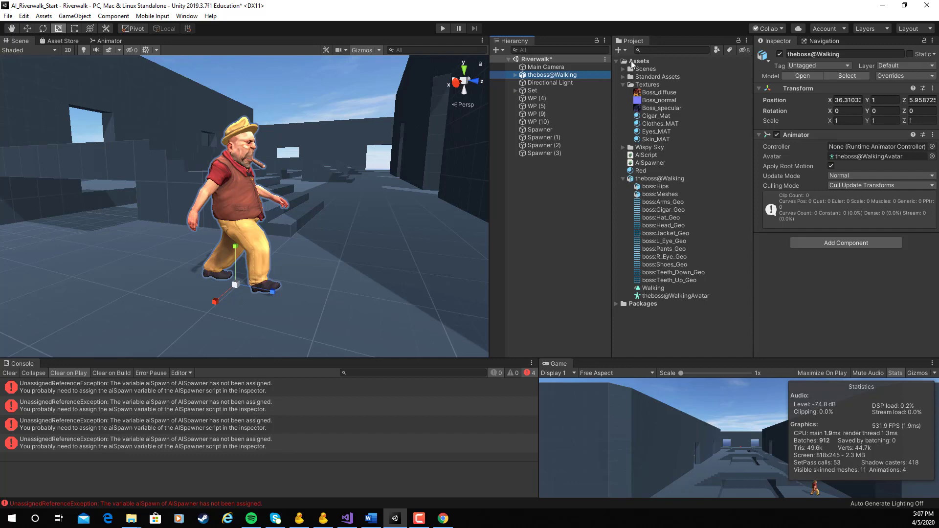
pyautogui.click(625, 49)
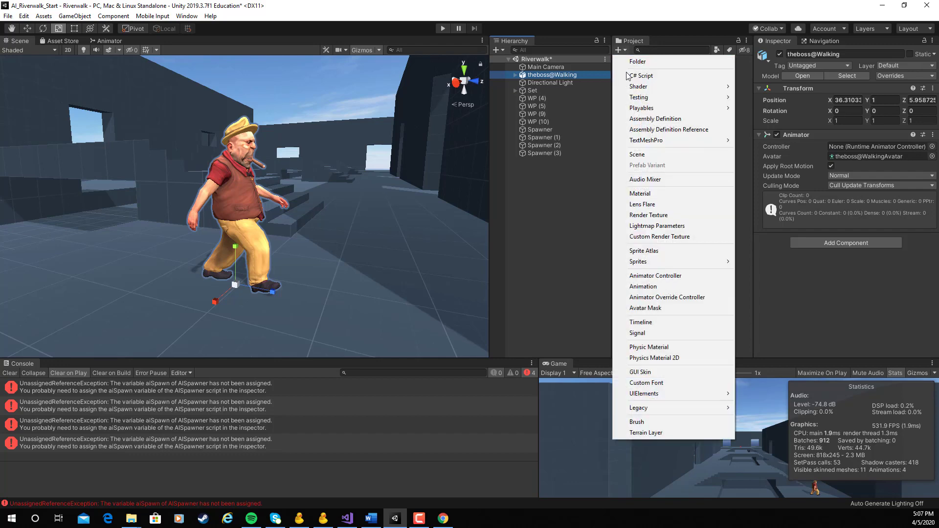
pyautogui.click(669, 275)
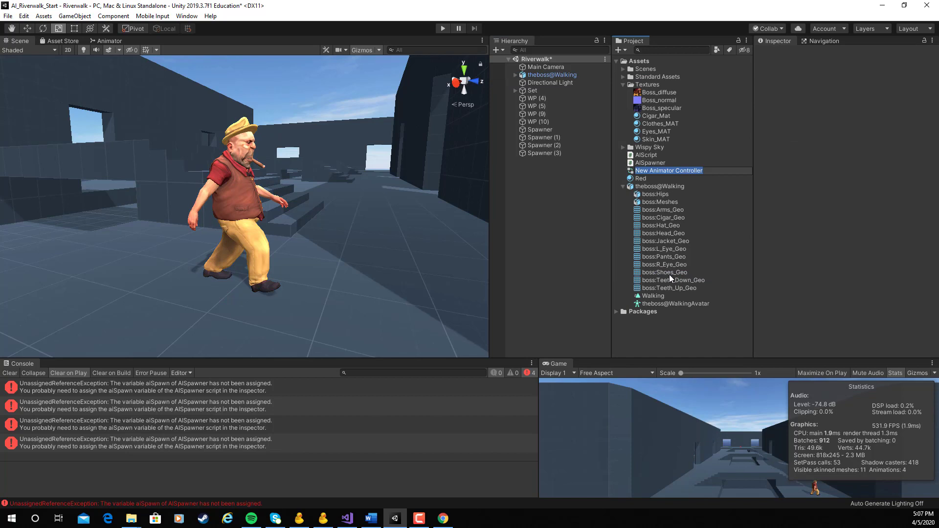
pyautogui.write('BossContr')
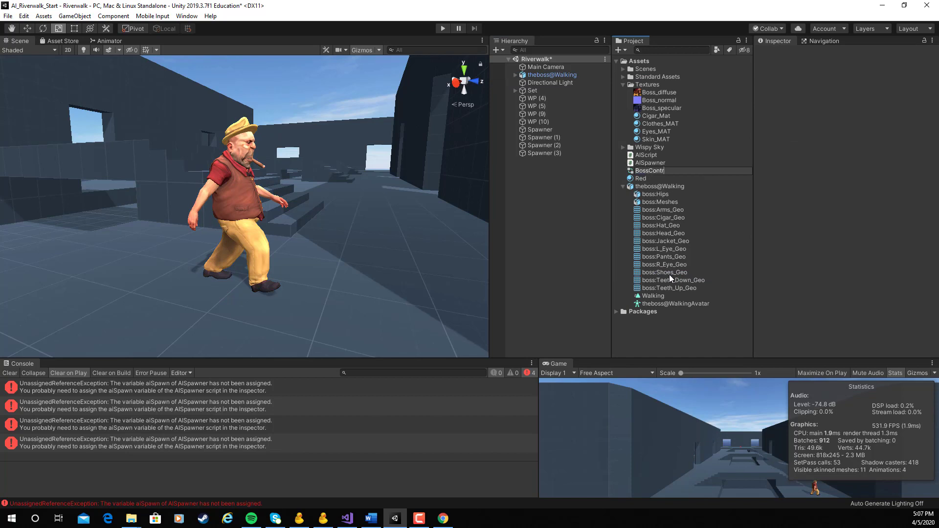
pyautogui.write('oller')
pyautogui.press('Return')
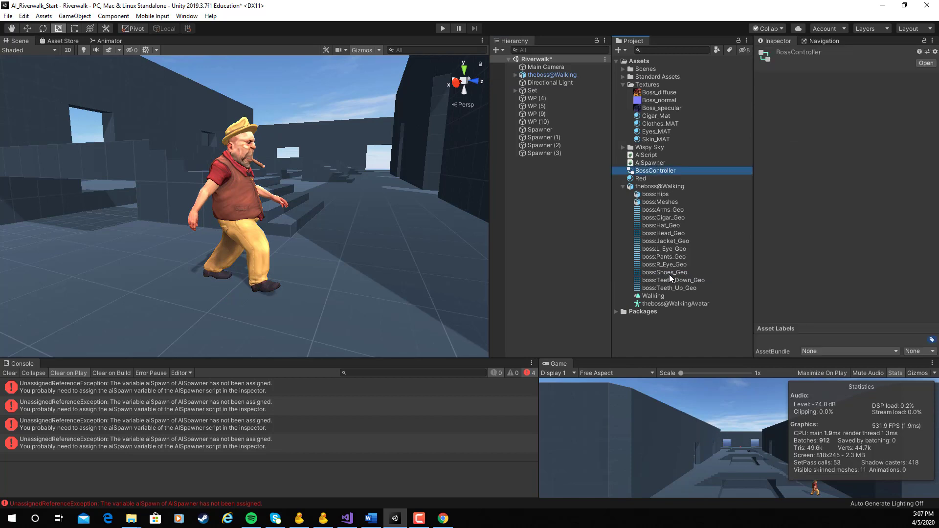
# Assign BossController to the Animator Controller field of theboss@Walking.
pyautogui.click(621, 186)
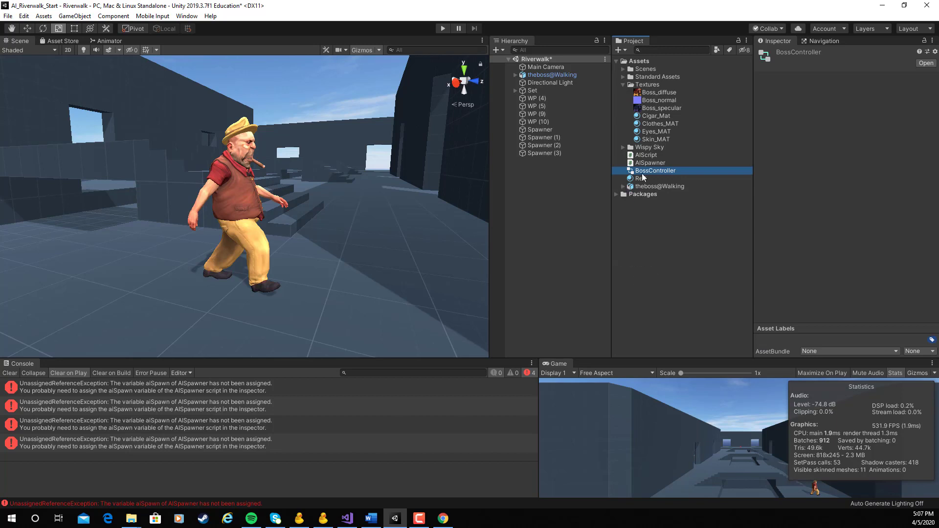
pyautogui.click(541, 74)
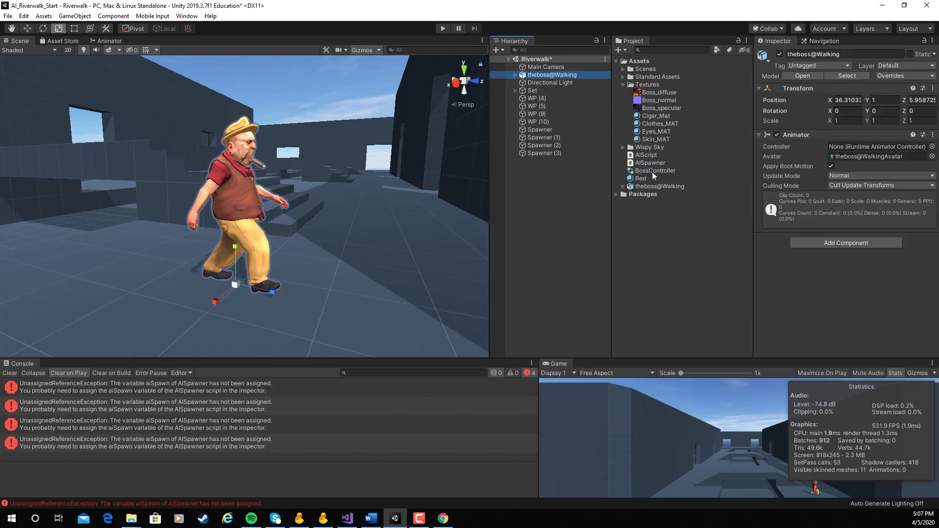
pyautogui.moveTo(647, 171); pyautogui.dragTo(843, 145)
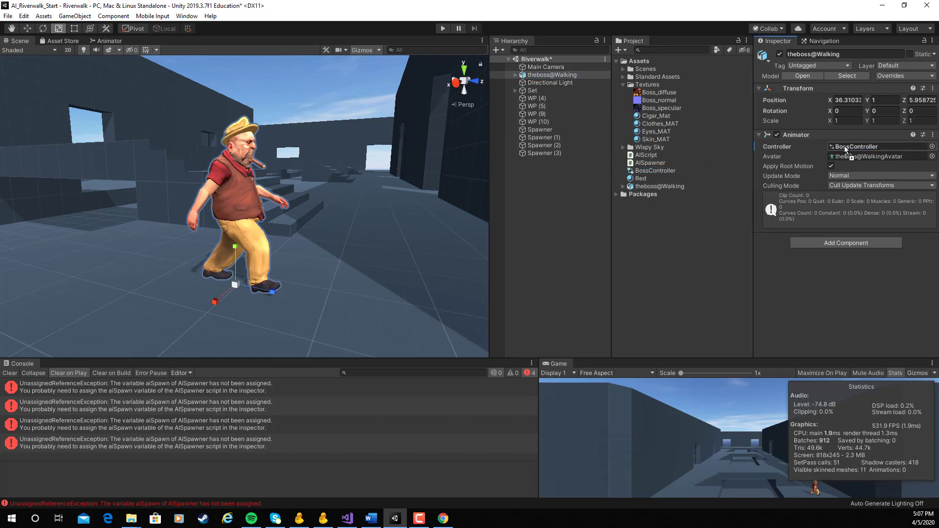
# Add the Walking clip to BossController as the default state from Entry, then show the Scene view.
pyautogui.doubleClick(646, 170)
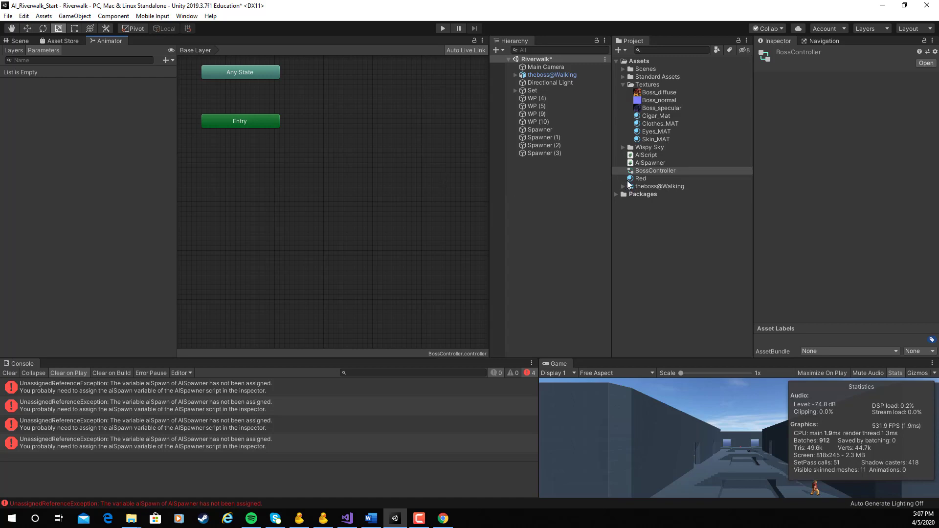
pyautogui.click(622, 84)
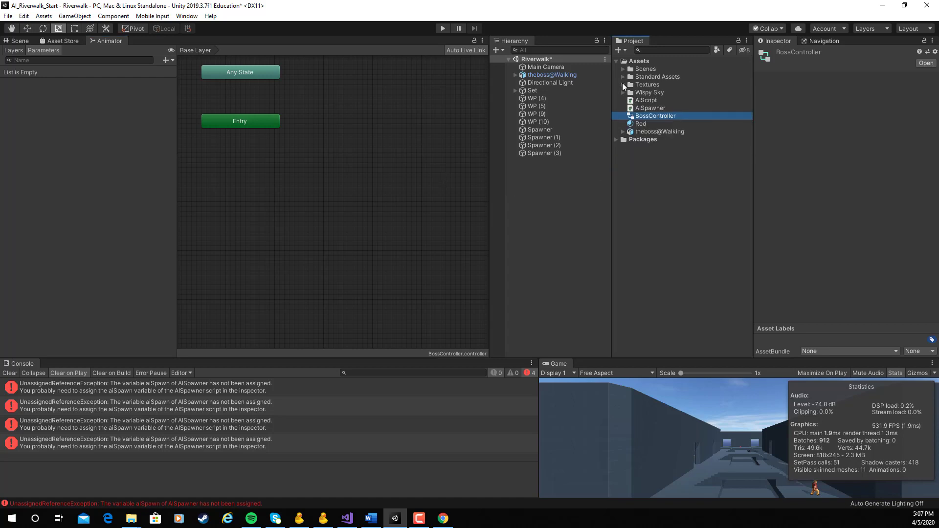
pyautogui.click(622, 132)
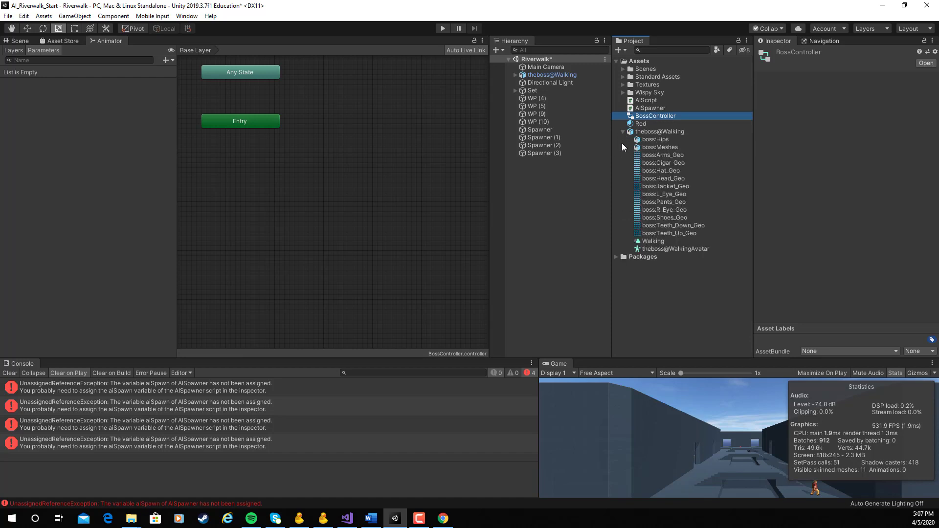
pyautogui.click(648, 243)
pyautogui.moveTo(648, 243); pyautogui.dragTo(265, 174)
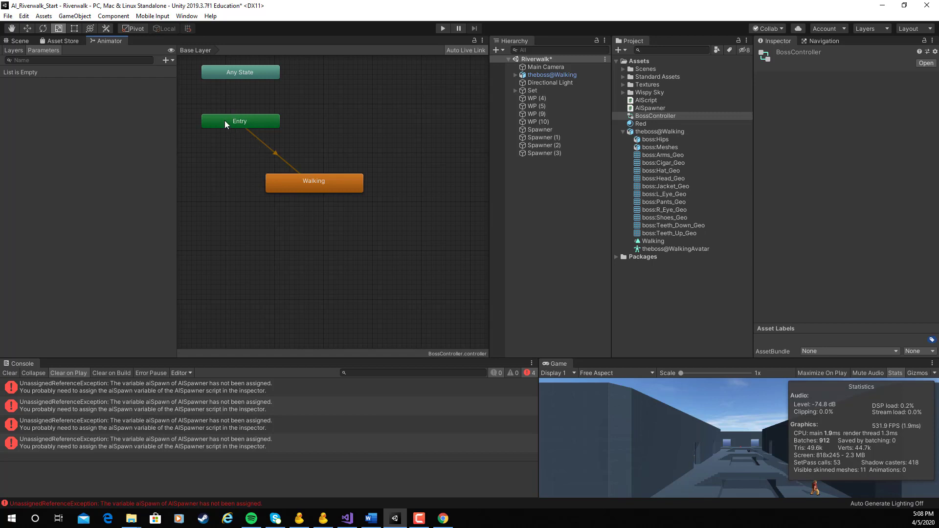
pyautogui.moveTo(238, 127); pyautogui.dragTo(311, 131)
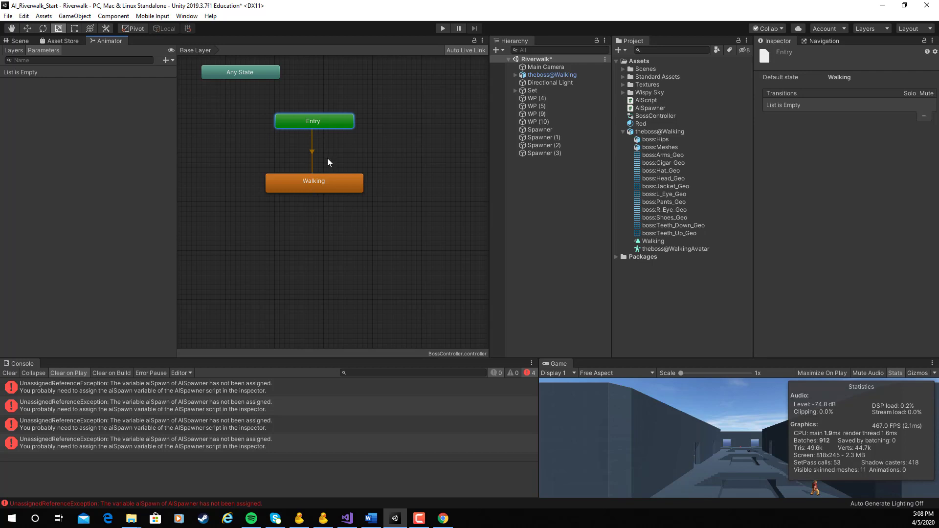
pyautogui.click(18, 41)
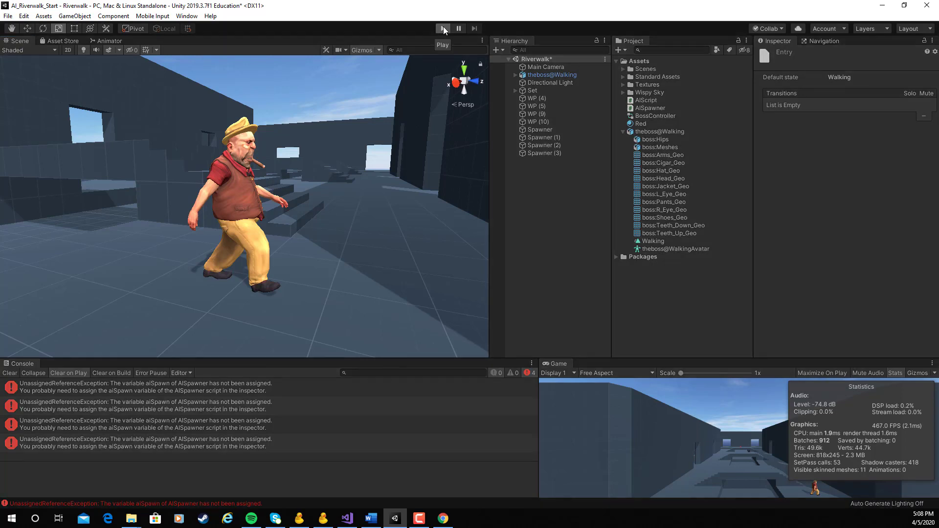
pyautogui.click(443, 29)
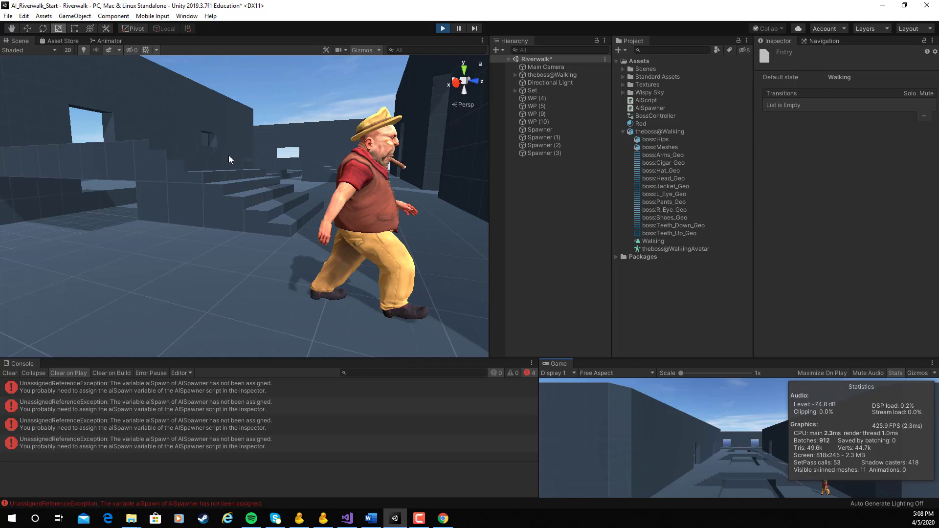
pyautogui.click(442, 29)
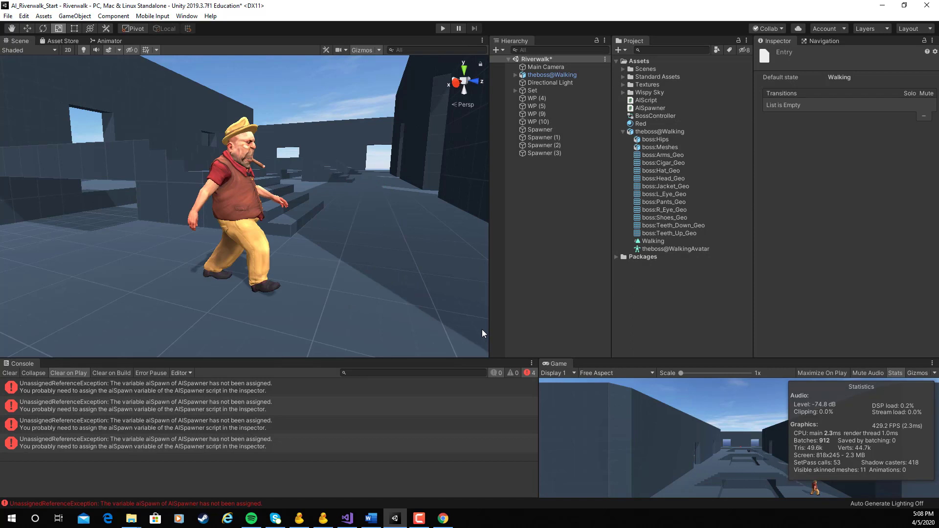
# Make the Walking clip loop, apply the import change, and preview the looping walk.
pyautogui.click(649, 131)
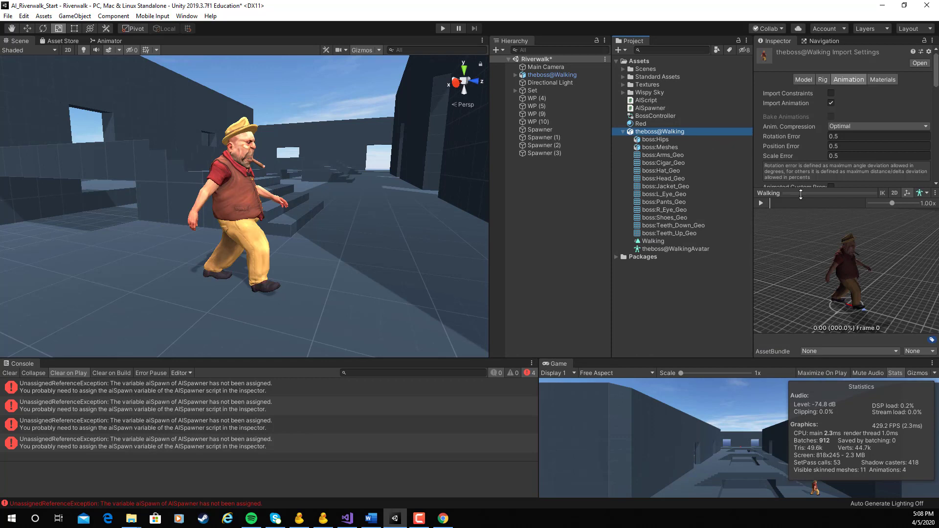
pyautogui.moveTo(801, 194); pyautogui.dragTo(801, 223)
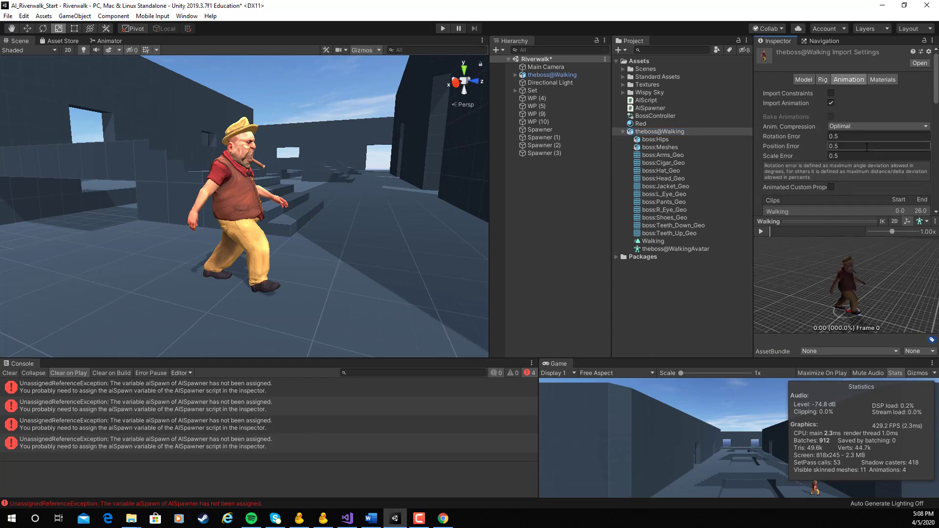
pyautogui.scroll(-3, 865, 134)
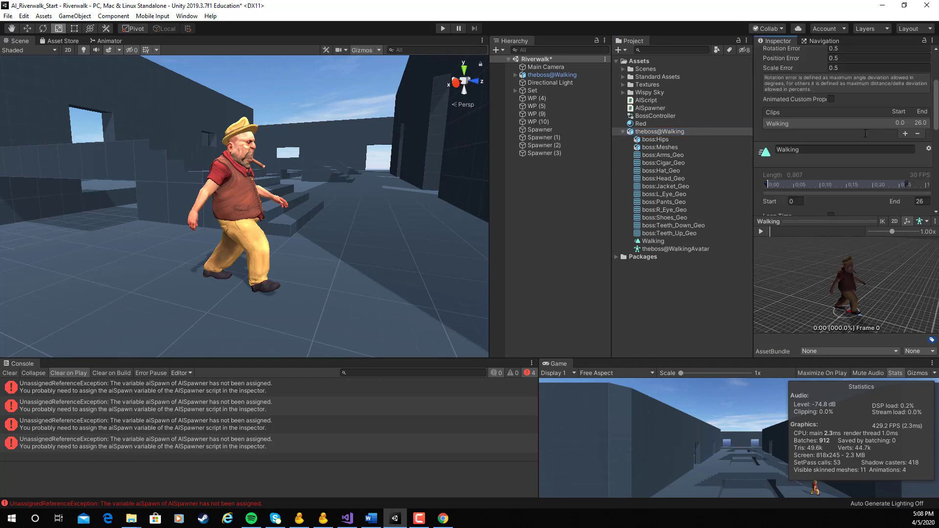
pyautogui.scroll(-3, 864, 133)
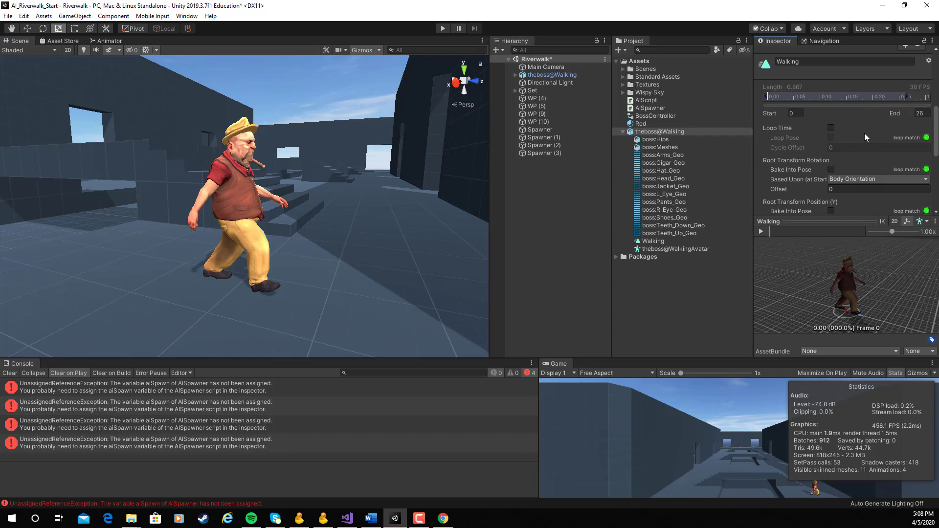
pyautogui.click(830, 128)
pyautogui.scroll(-5, 881, 169)
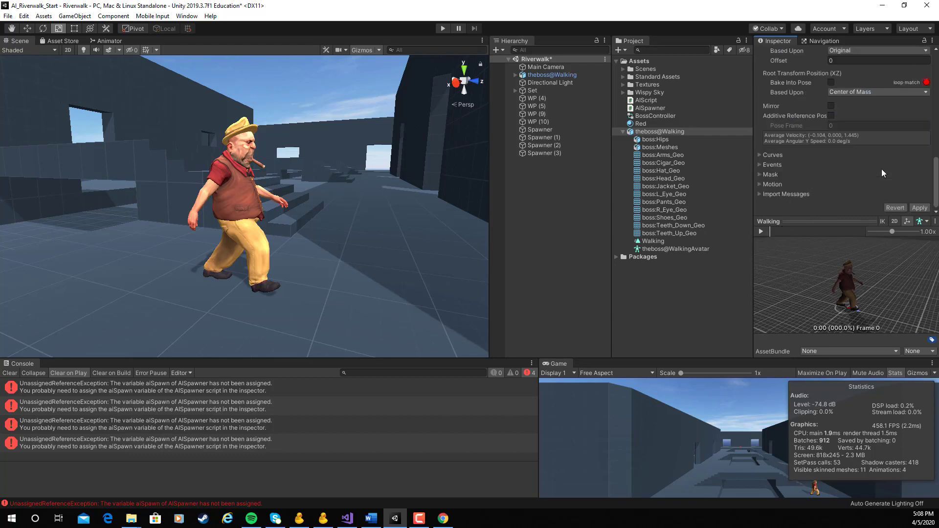
pyautogui.click(919, 208)
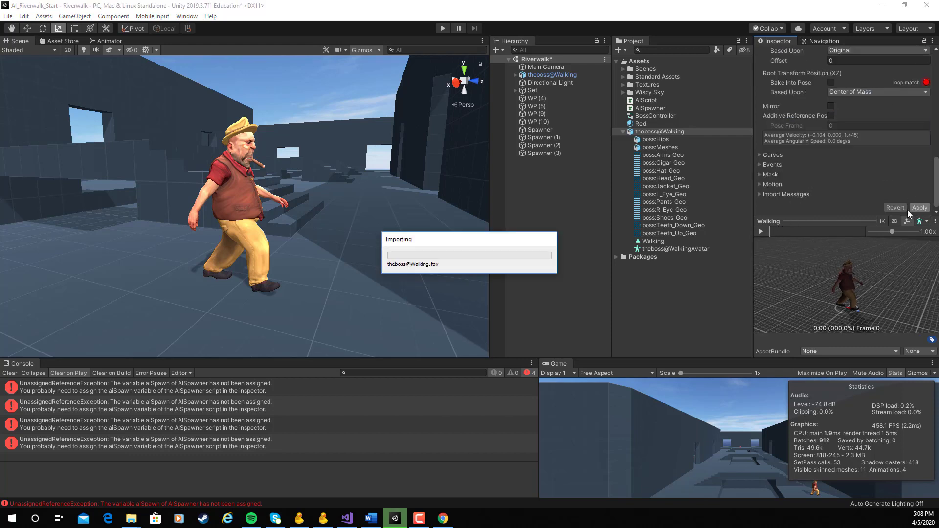
pyautogui.click(761, 231)
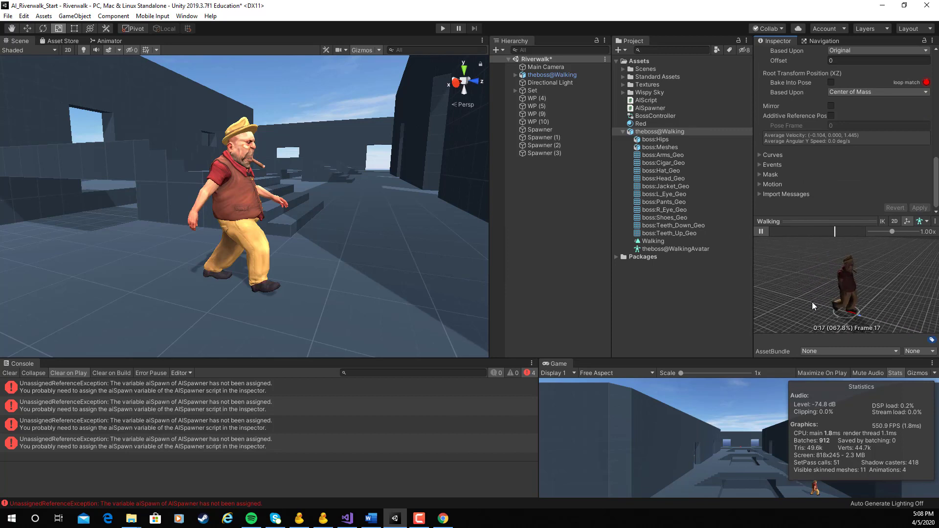
pyautogui.click(764, 231)
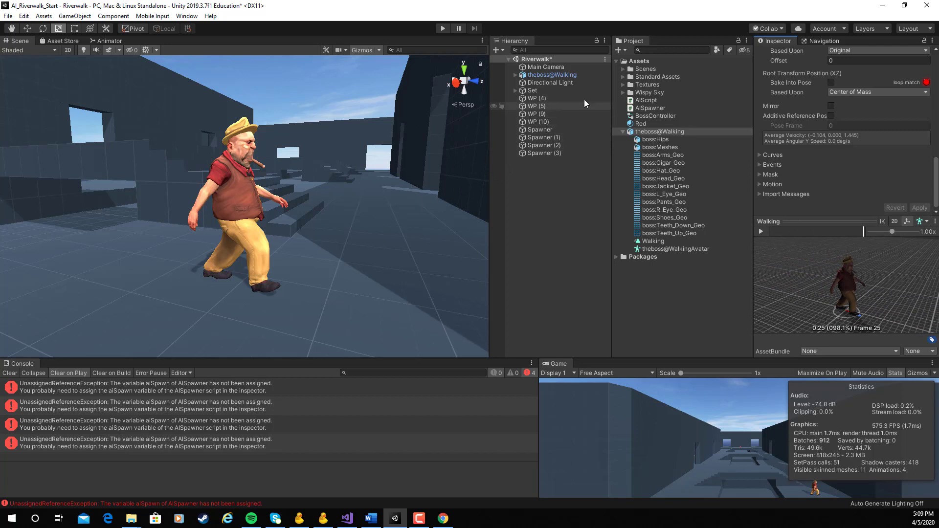
# Test-run the scene, frame the walking boss, and stop play mode with Ctrl+P.
pyautogui.click(443, 29)
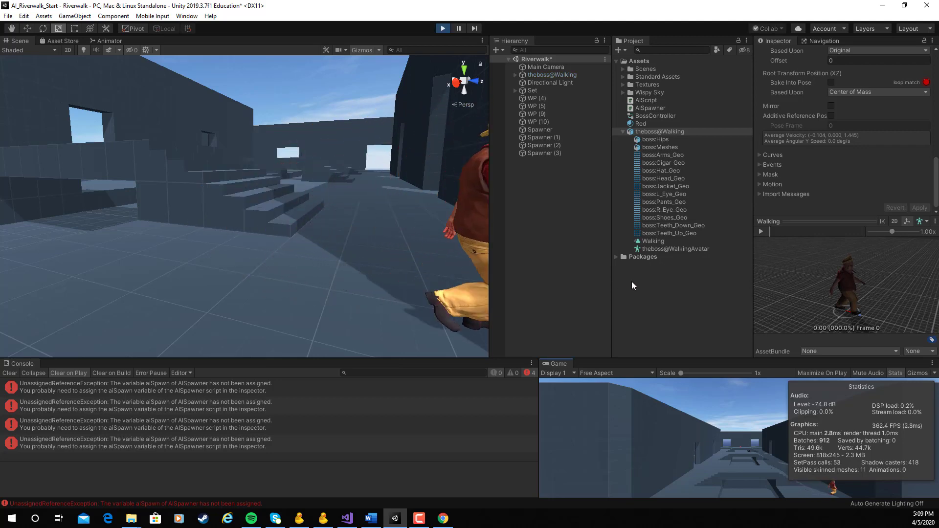
pyautogui.moveTo(399, 265); pyautogui.dragTo(688, 338, button='right')
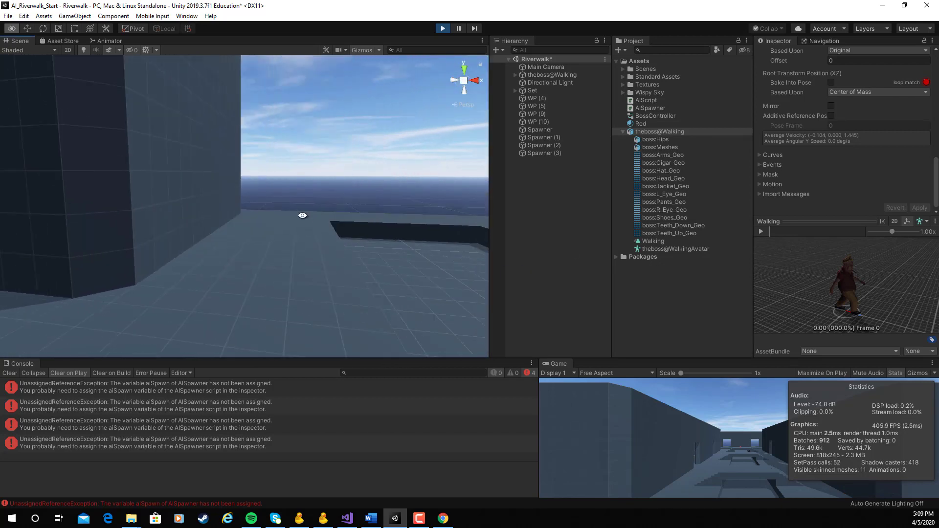
pyautogui.moveTo(303, 216); pyautogui.dragTo(317, 215, button='right')
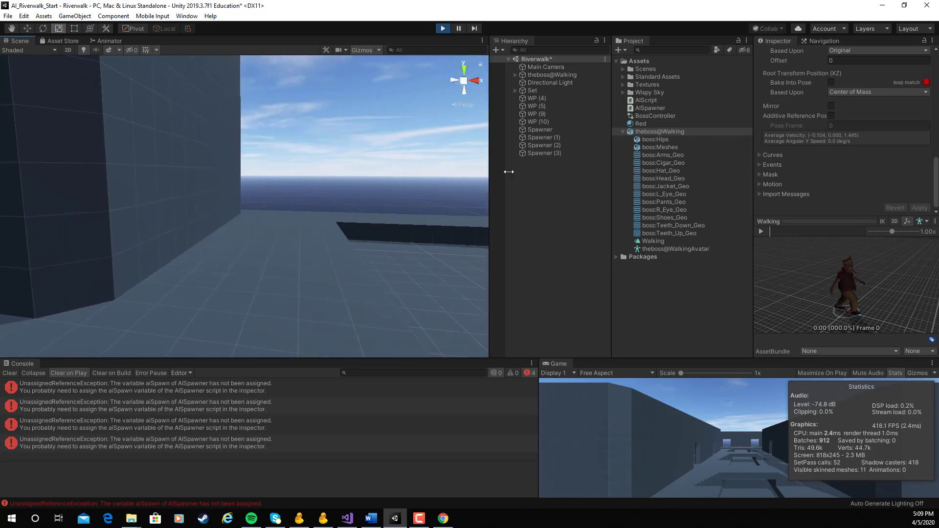
pyautogui.click(541, 75)
pyautogui.press('f')
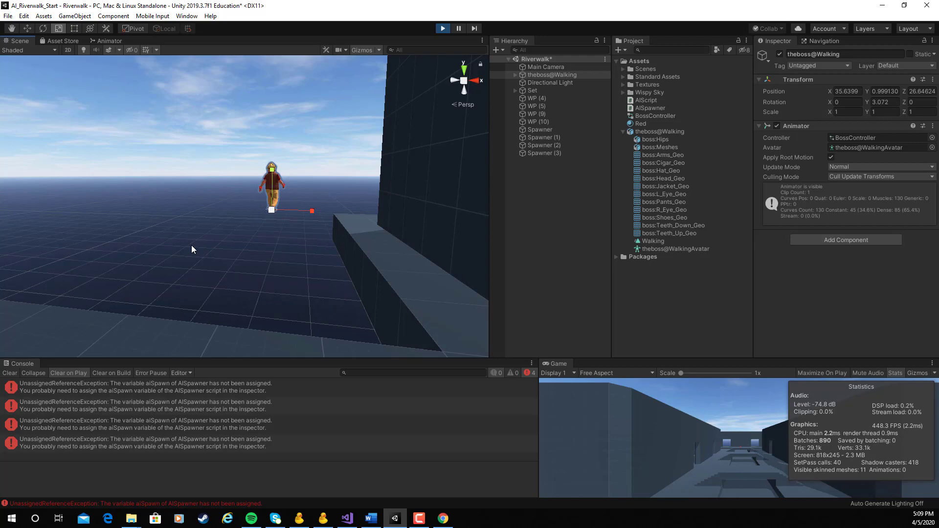
pyautogui.hotkey('ctrl', 'p')
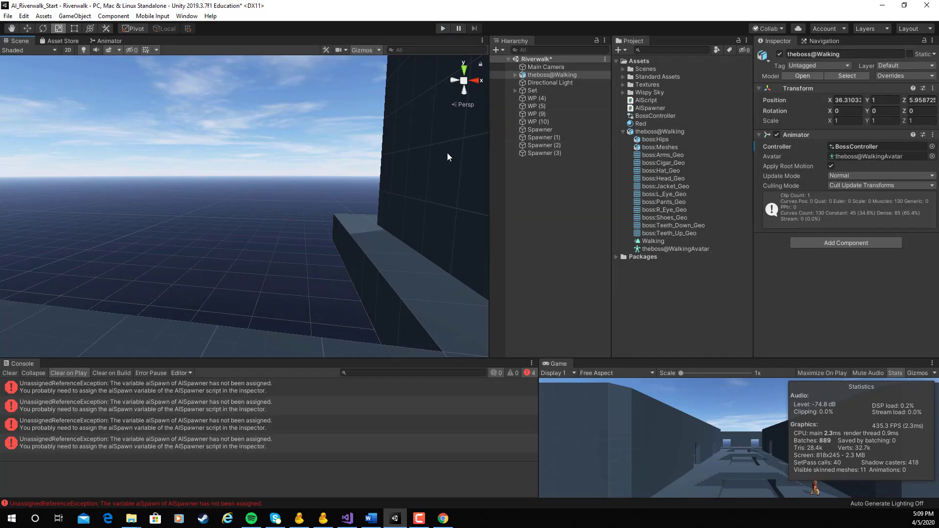
# Uncheck Apply Root Motion on the boss's Animator component.
pyautogui.press('f')
pyautogui.keyDown('alt'); pyautogui.moveTo(195, 210); pyautogui.dragTo(96, 235); pyautogui.keyUp('alt')
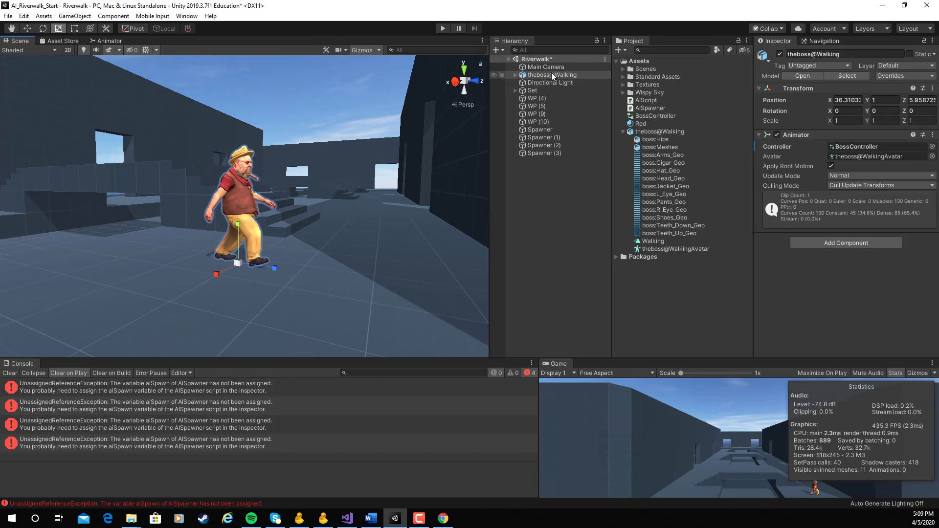
pyautogui.click(830, 166)
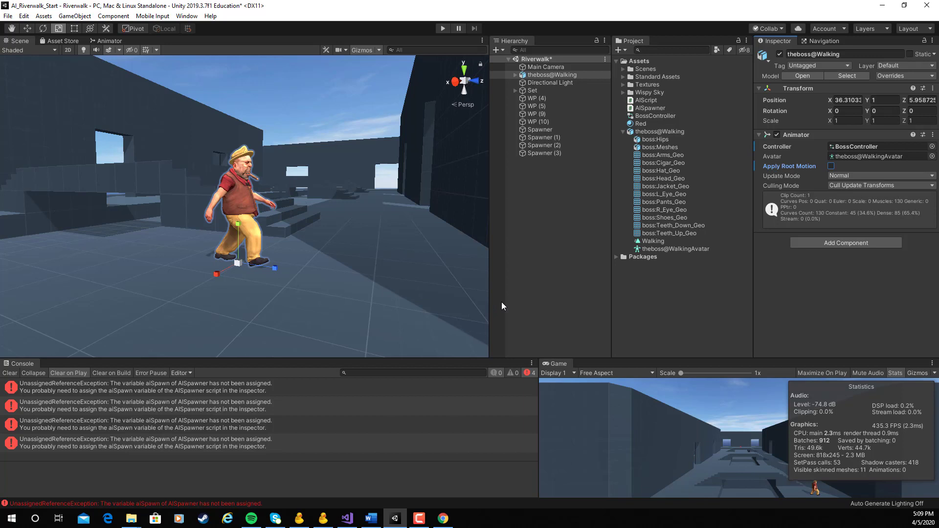
# Test-run the scene, then orbit the view toward the stairs around the boss.
pyautogui.click(441, 28)
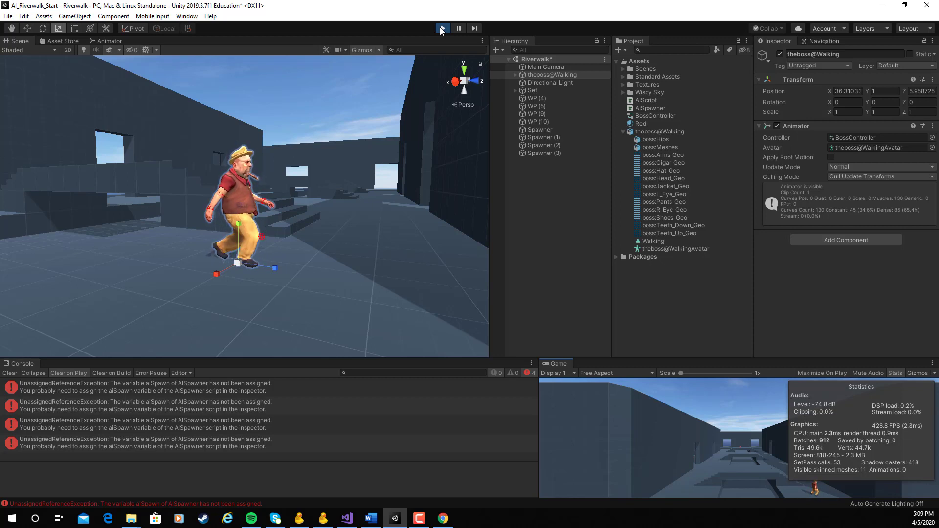
pyautogui.click(442, 28)
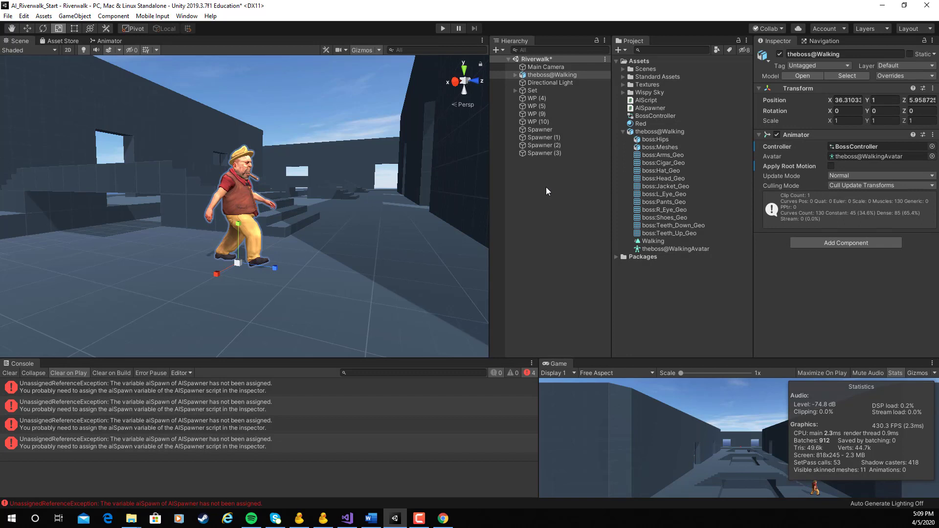
pyautogui.keyDown('alt'); pyautogui.moveTo(341, 192); pyautogui.dragTo(260, 239); pyautogui.keyUp('alt')
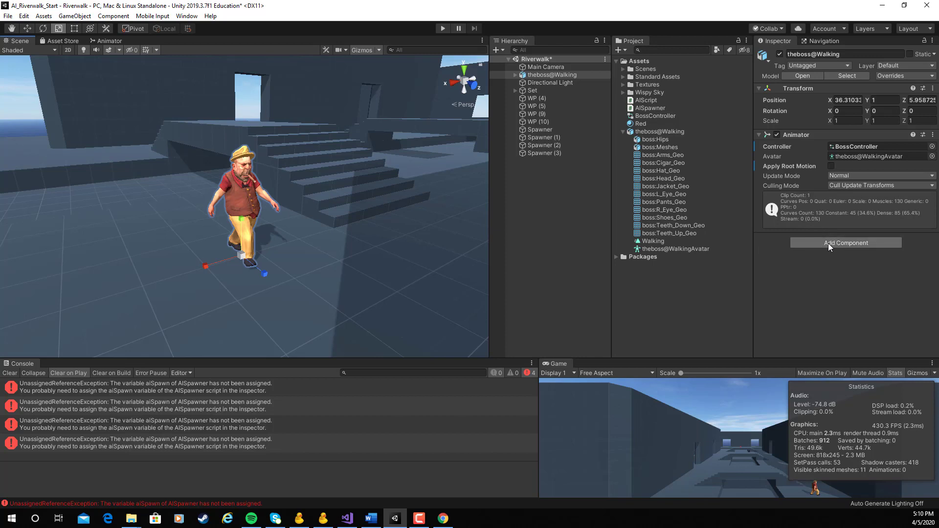
pyautogui.keyDown('alt'); pyautogui.moveTo(322, 145); pyautogui.dragTo(279, 148); pyautogui.keyUp('alt')
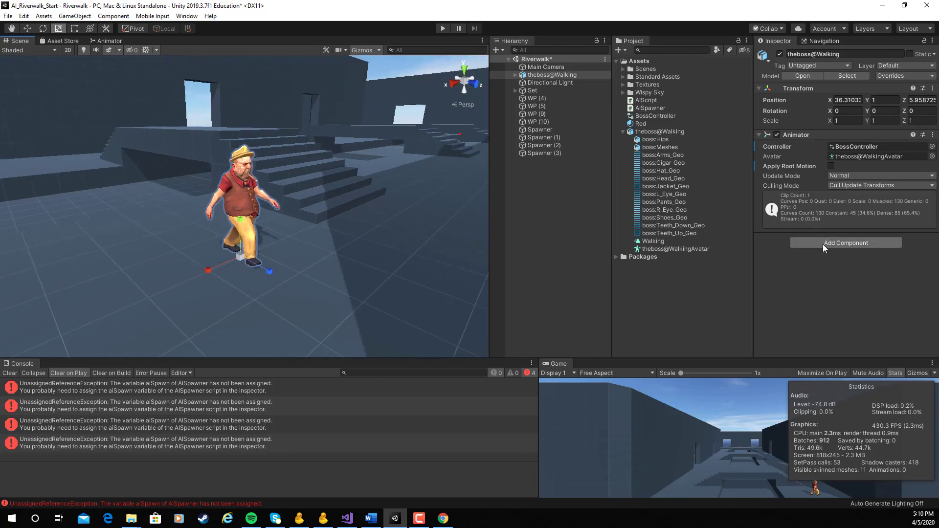
# Add a Capsule Collider to the boss with Height 2.03 and Center Y 1.01.
pyautogui.click(823, 245)
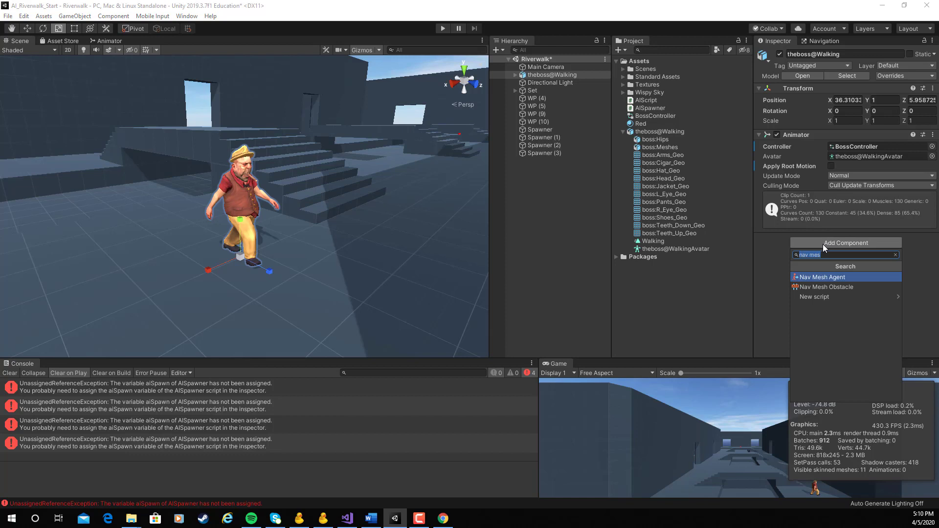
pyautogui.press('BackSpace')
pyautogui.write('capsule')
pyautogui.press('Return')
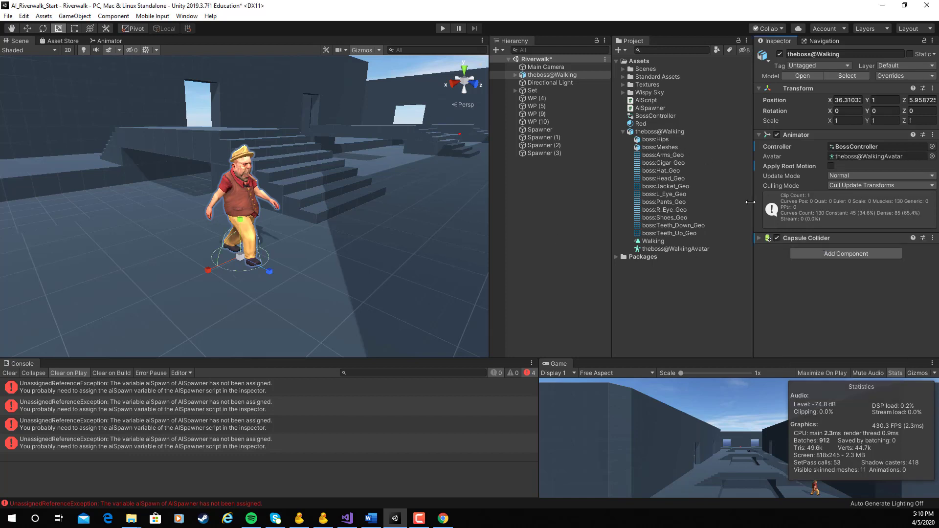
pyautogui.click(757, 238)
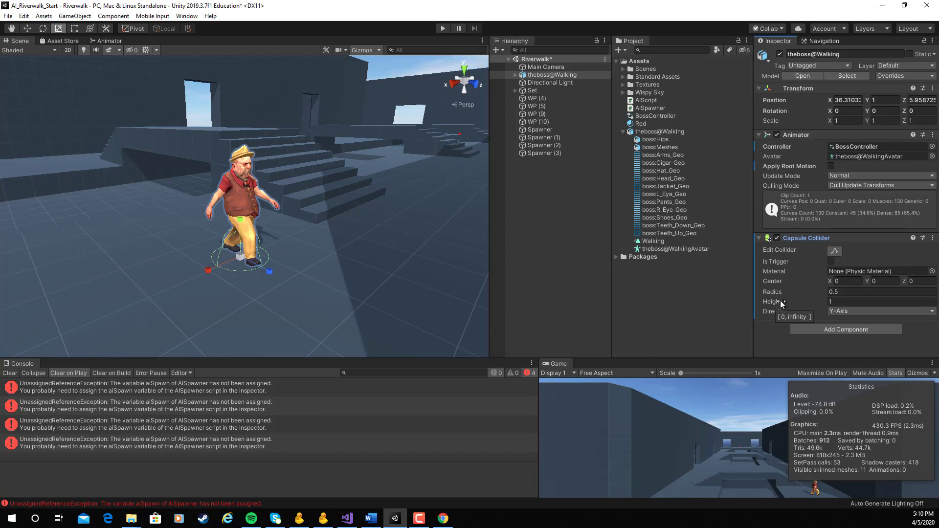
pyautogui.moveTo(782, 302); pyautogui.dragTo(810, 302)
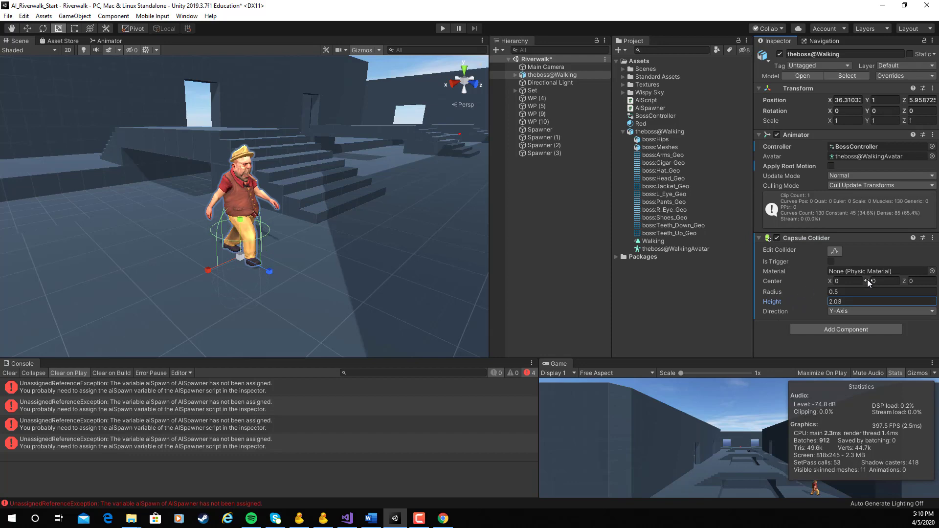
pyautogui.moveTo(867, 280); pyautogui.dragTo(884, 279)
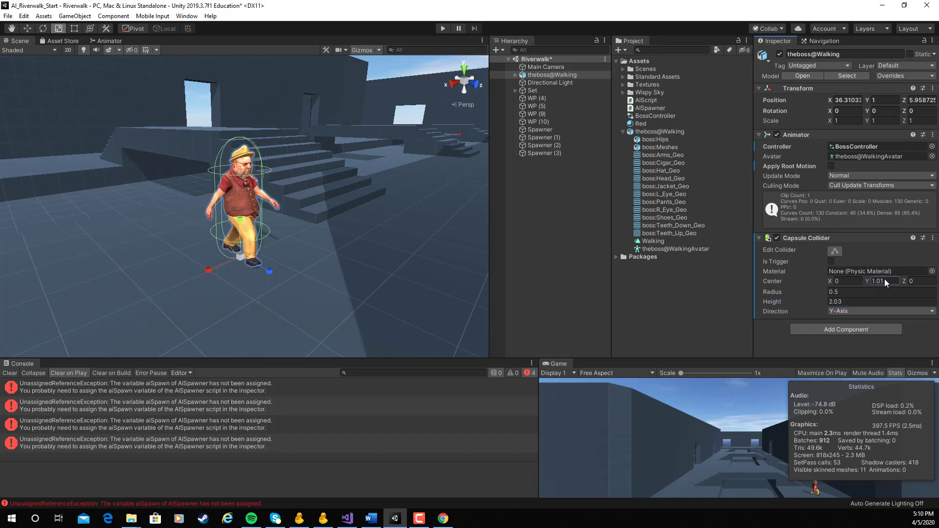
pyautogui.keyDown('alt'); pyautogui.moveTo(482, 240); pyautogui.dragTo(519, 236); pyautogui.keyUp('alt')
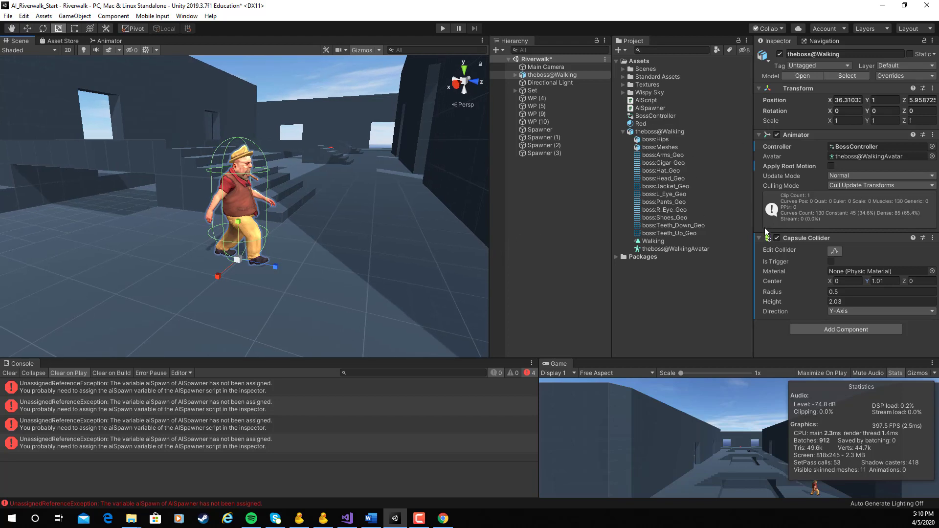
pyautogui.click(758, 238)
# Add a Nav Mesh Agent to the boss and attach the AIScript.
pyautogui.click(826, 255)
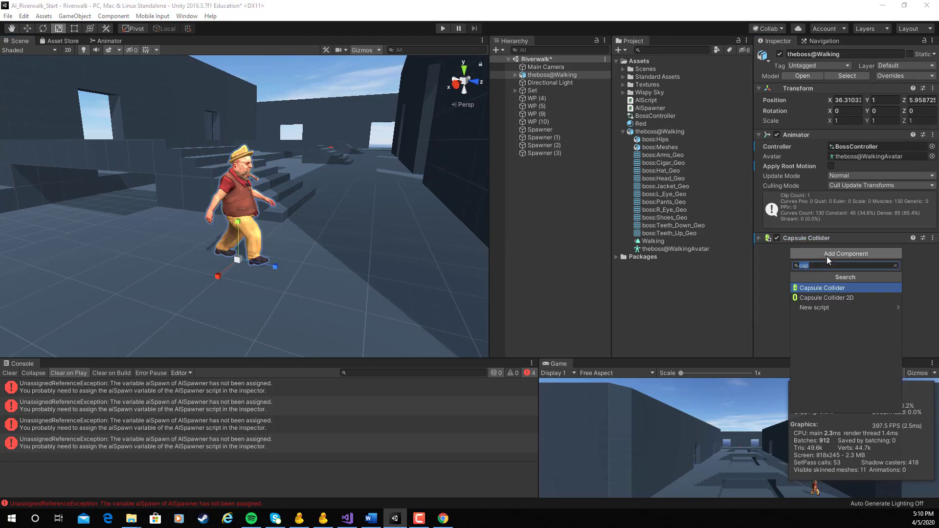
pyautogui.write('nav')
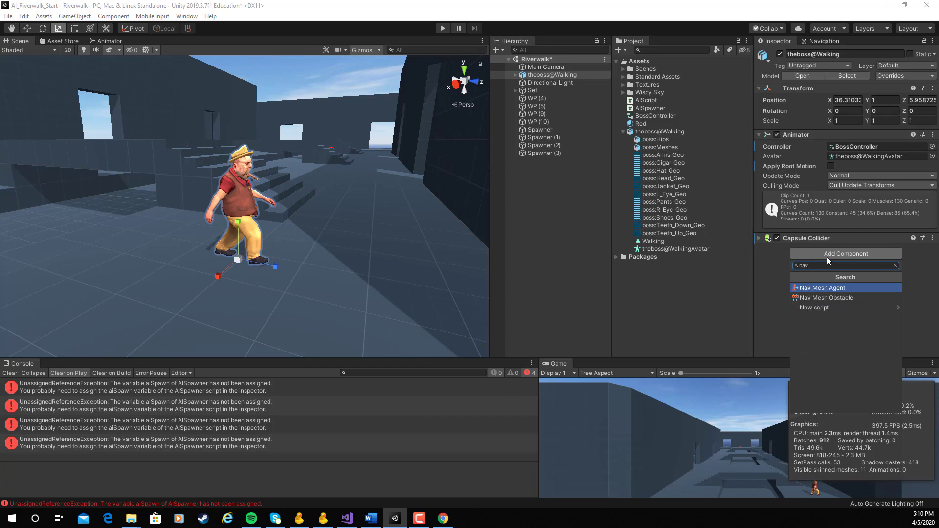
pyautogui.press('Return')
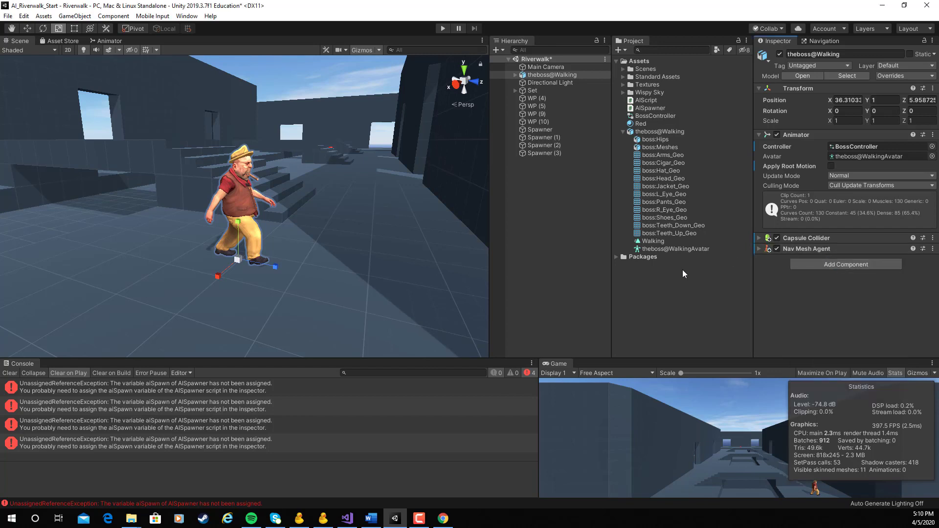
pyautogui.click(758, 248)
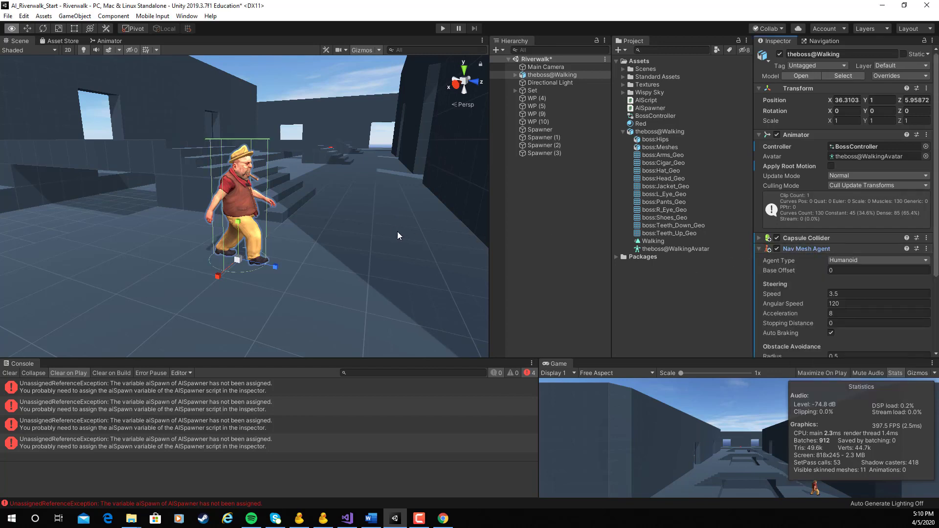
pyautogui.keyDown('alt'); pyautogui.moveTo(397, 231); pyautogui.dragTo(464, 249); pyautogui.keyUp('alt')
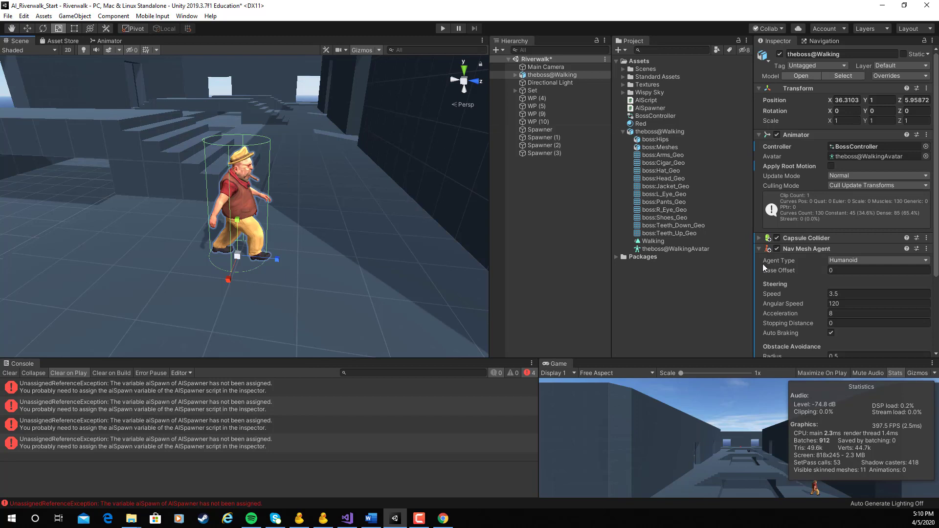
pyautogui.click(758, 249)
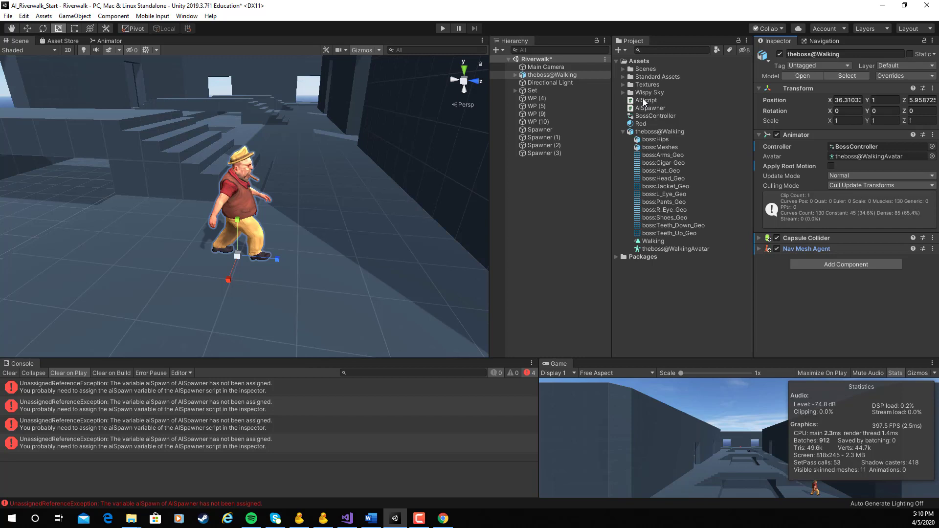
pyautogui.moveTo(642, 98); pyautogui.dragTo(797, 308)
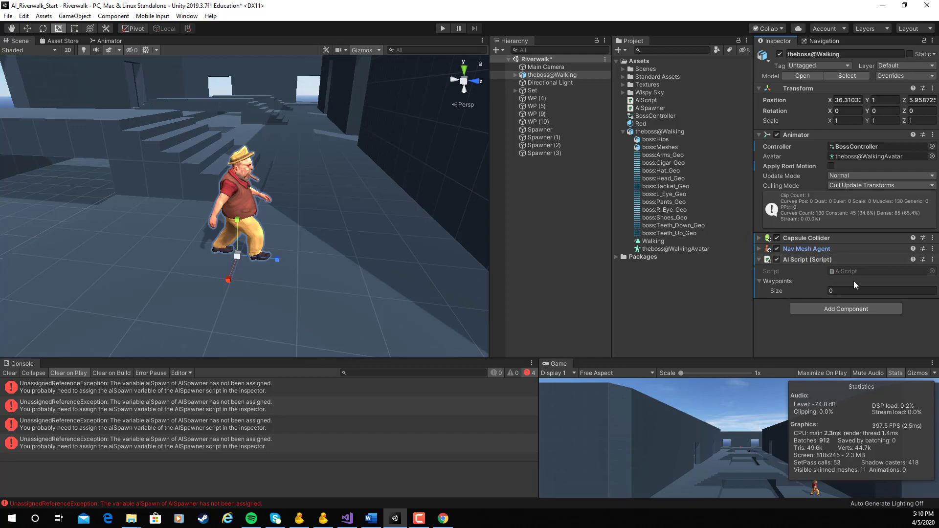
pyautogui.doubleClick(845, 270)
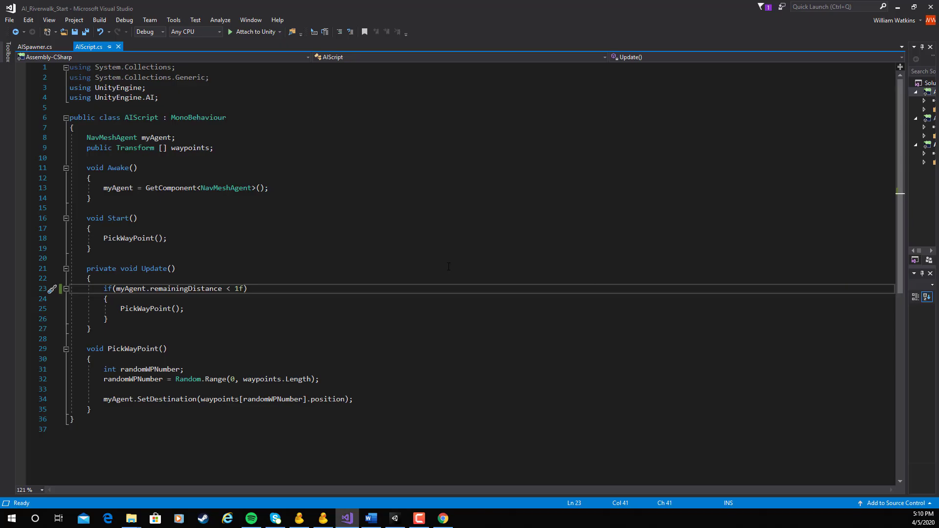
pyautogui.click(108, 416)
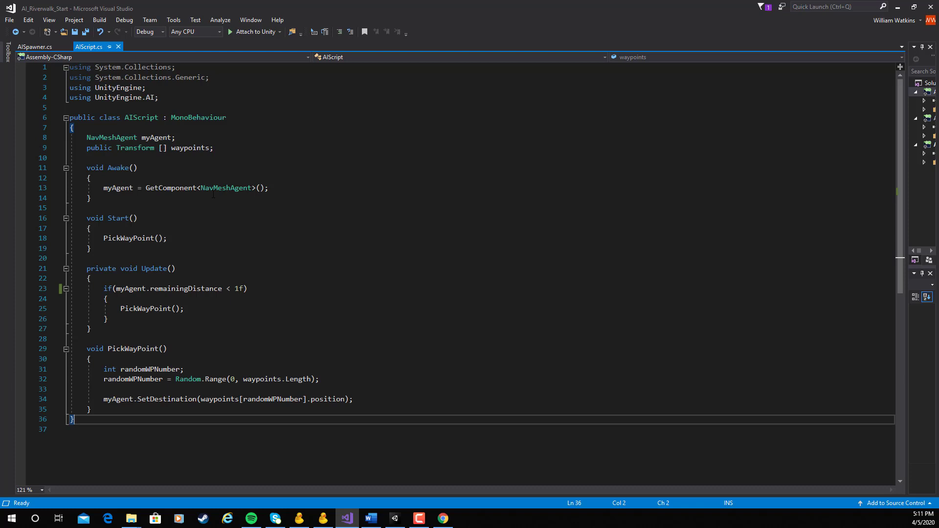
pyautogui.moveTo(85, 349); pyautogui.dragTo(120, 412)
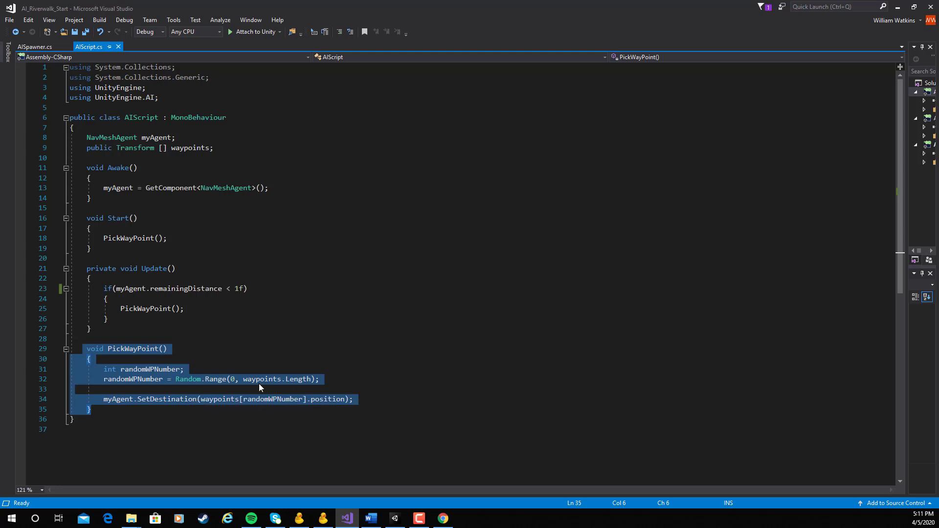
pyautogui.doubleClick(167, 401)
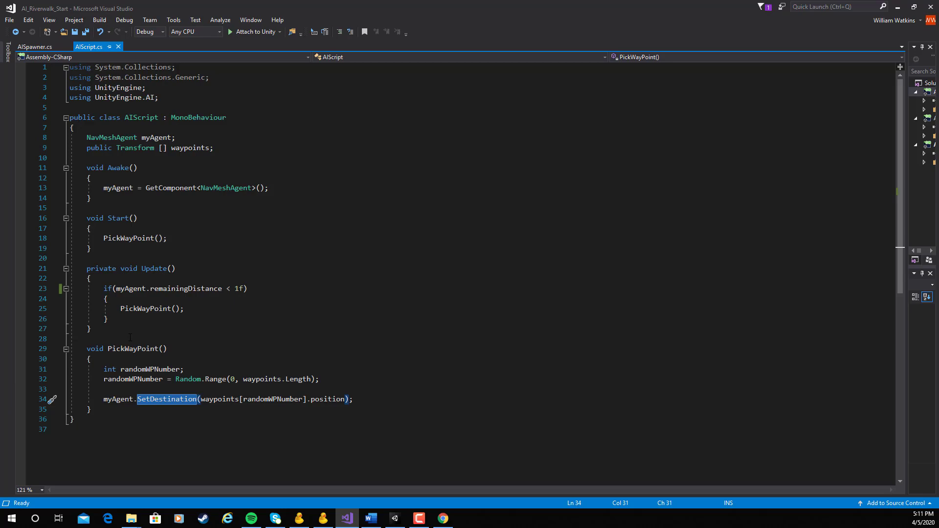
pyautogui.click(393, 520)
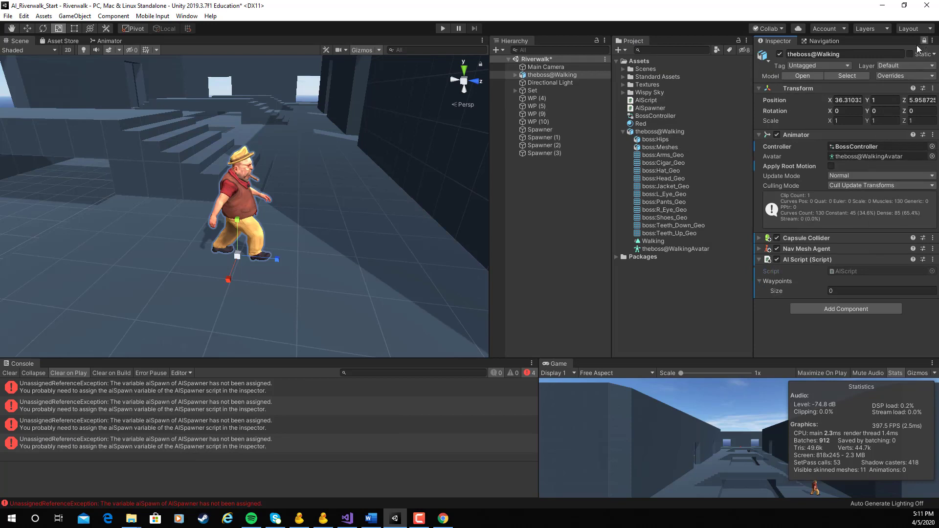
# Assign waypoints WP (4) through WP (10) to the boss's Waypoints list.
pyautogui.click(535, 98)
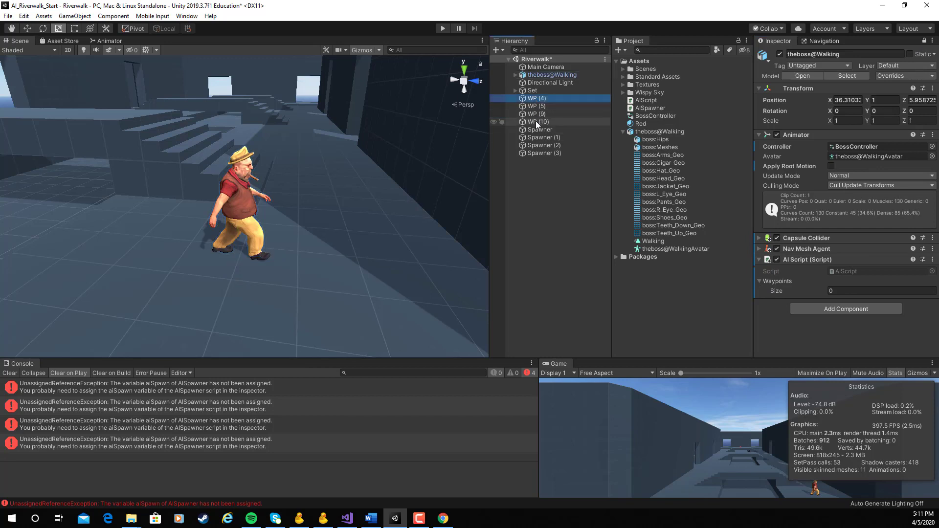
pyautogui.keyDown('shift'); pyautogui.click(535, 121); pyautogui.keyUp('shift')
pyautogui.moveTo(535, 100); pyautogui.dragTo(776, 281)
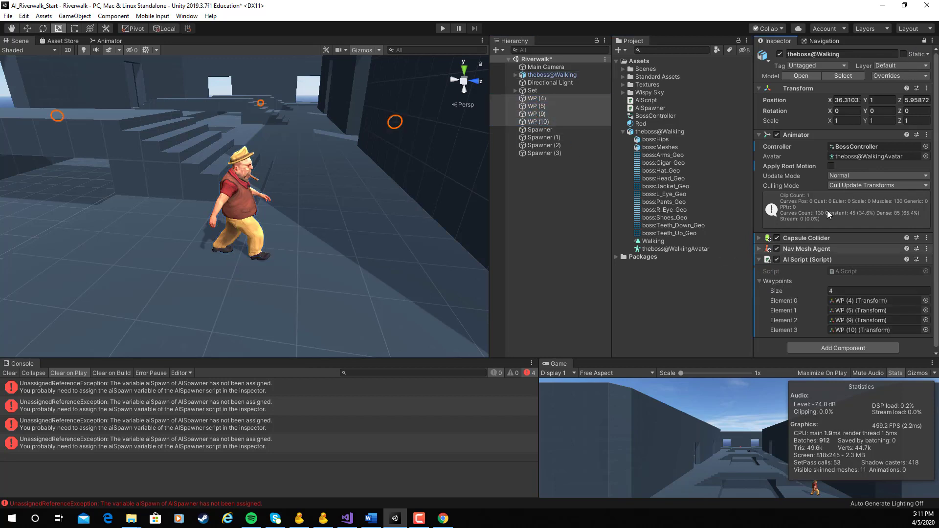
pyautogui.click(924, 41)
# Set theboss@Walking as the Ai Spawn on all four Spawner objects.
pyautogui.click(553, 233)
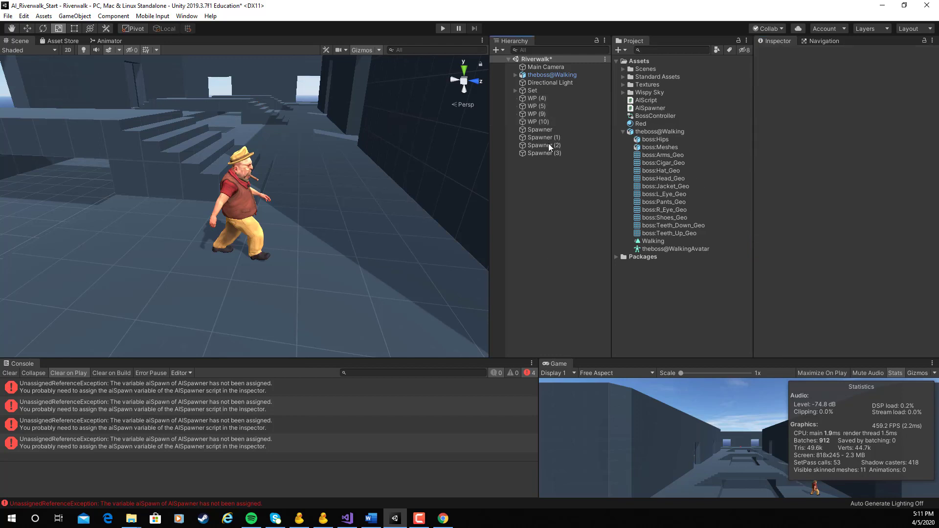
pyautogui.click(536, 129)
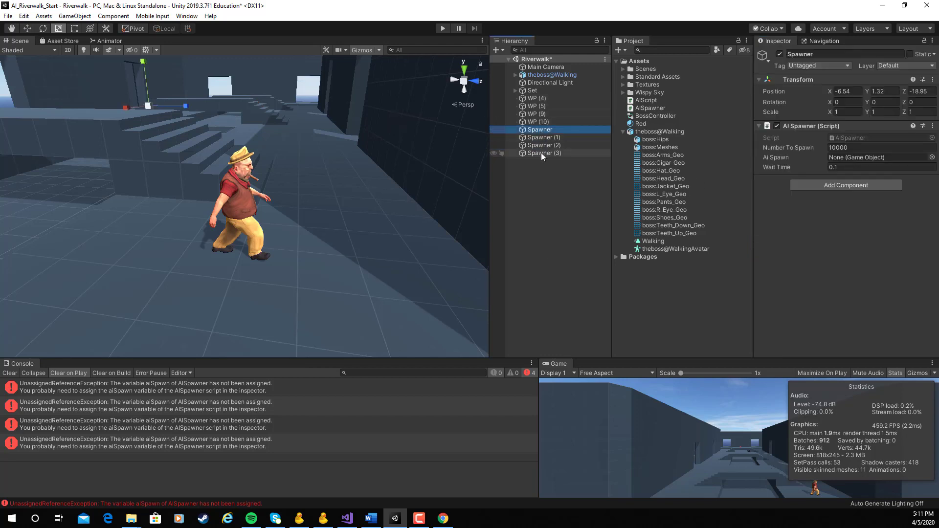
pyautogui.keyDown('shift'); pyautogui.click(541, 153); pyautogui.keyUp('shift')
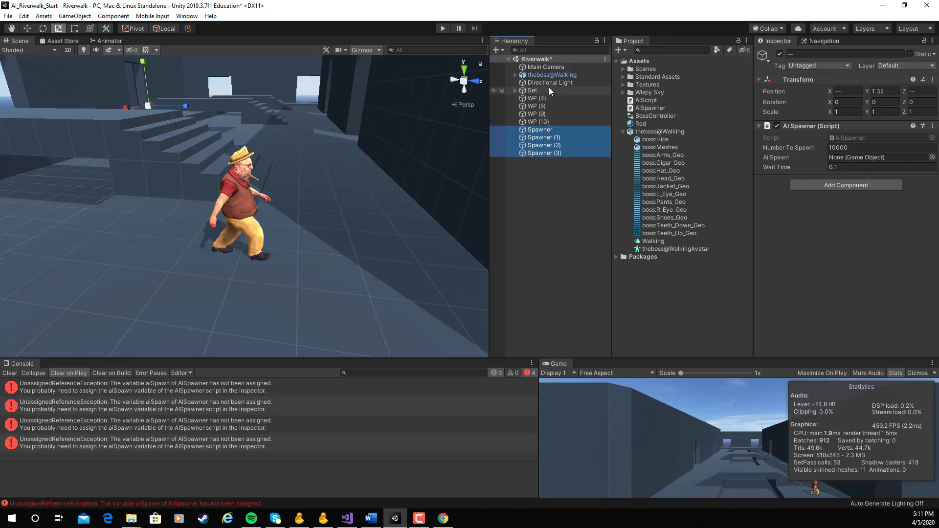
pyautogui.moveTo(545, 74); pyautogui.dragTo(843, 159)
pyautogui.moveTo(309, 245); pyautogui.dragTo(374, 248, button='middle')
pyautogui.moveTo(374, 248)
pyautogui.mouseDown(button='right')
pyautogui.moveTo(450, 299)
pyautogui.moveTo(362, 261)
pyautogui.mouseUp(button='right')
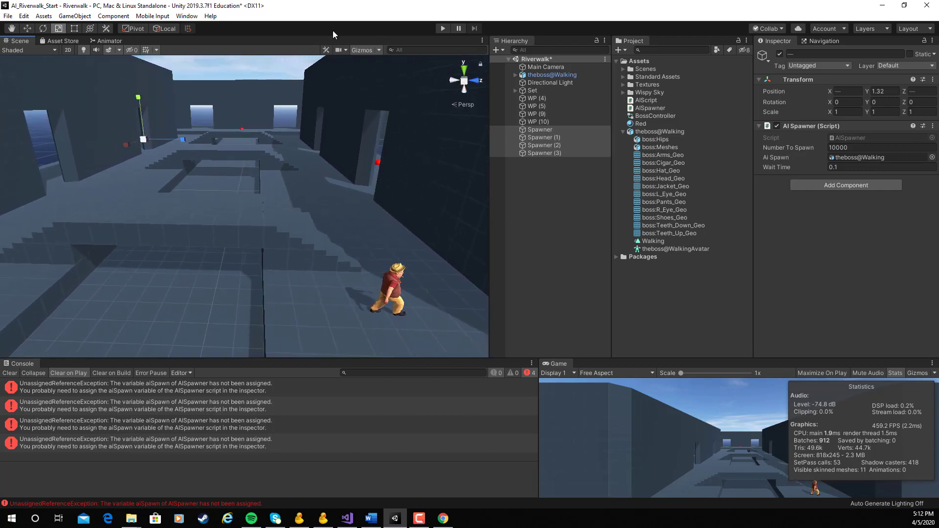
pyautogui.click(442, 28)
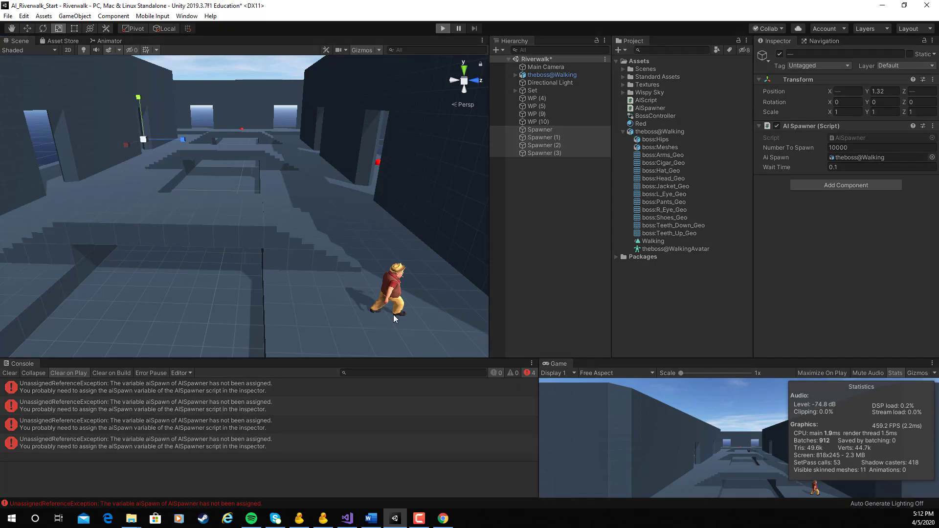
pyautogui.hotkey('ctrl', 'p')
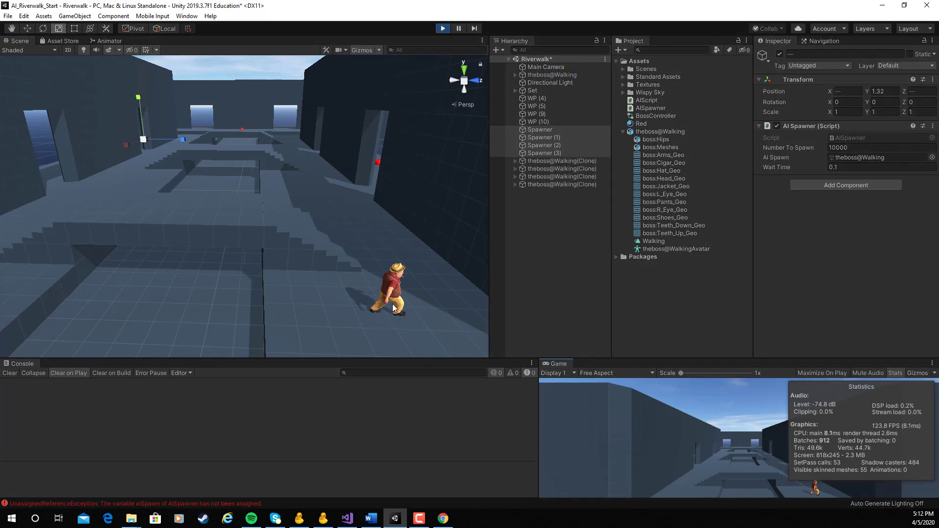
pyautogui.moveTo(378, 305); pyautogui.dragTo(153, 270, button='right')
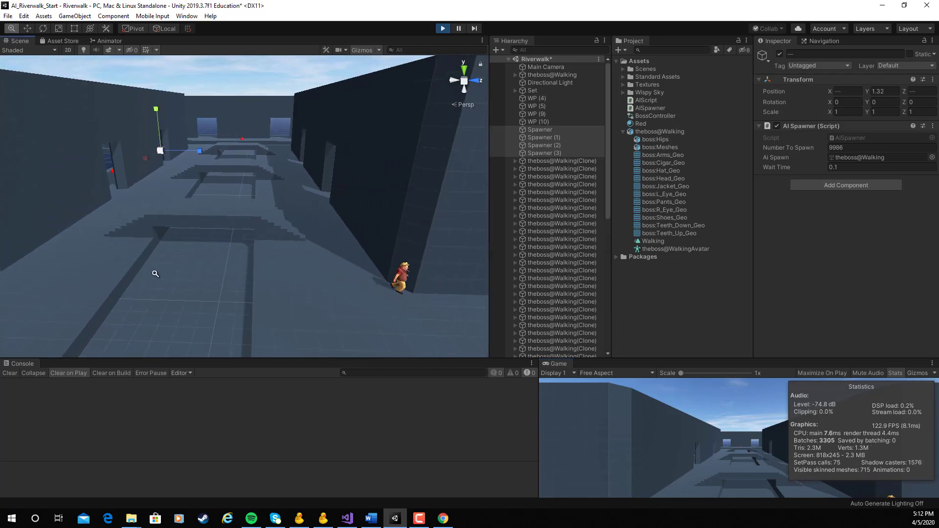
pyautogui.moveTo(285, 251); pyautogui.dragTo(324, 261, button='middle')
pyautogui.keyDown('alt'); pyautogui.moveTo(324, 262); pyautogui.dragTo(382, 230); pyautogui.keyUp('alt')
pyautogui.keyDown('alt'); pyautogui.moveTo(251, 243); pyautogui.dragTo(354, 155); pyautogui.keyUp('alt')
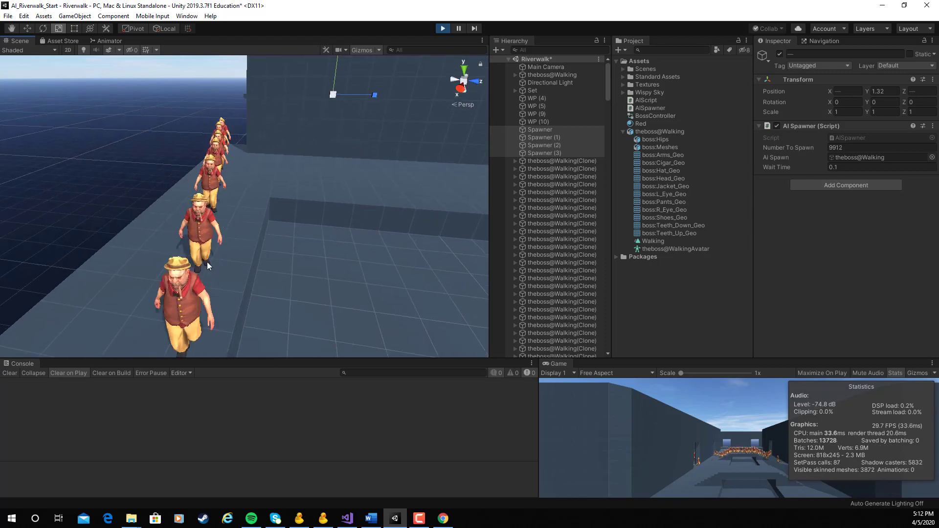
pyautogui.keyDown('alt'); pyautogui.moveTo(333, 220); pyautogui.dragTo(706, 283); pyautogui.keyUp('alt')
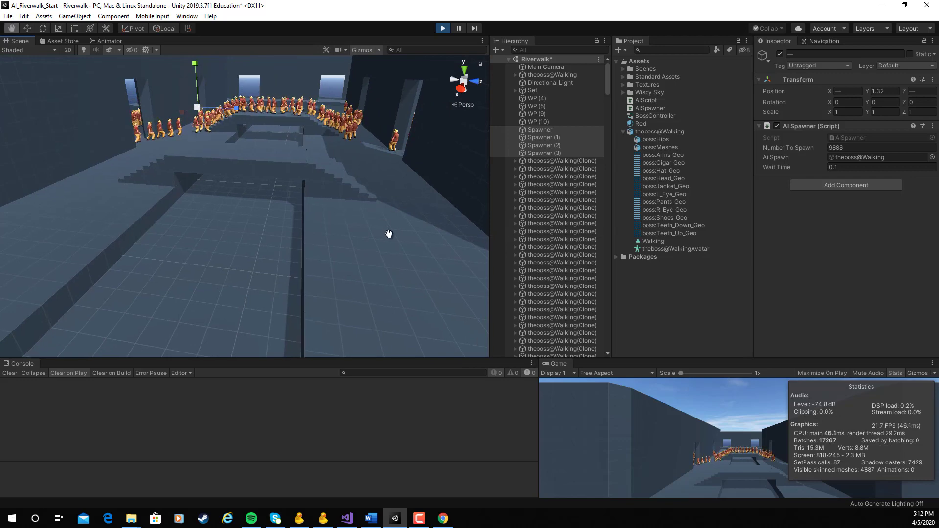
pyautogui.moveTo(388, 233); pyautogui.dragTo(404, 287, button='middle')
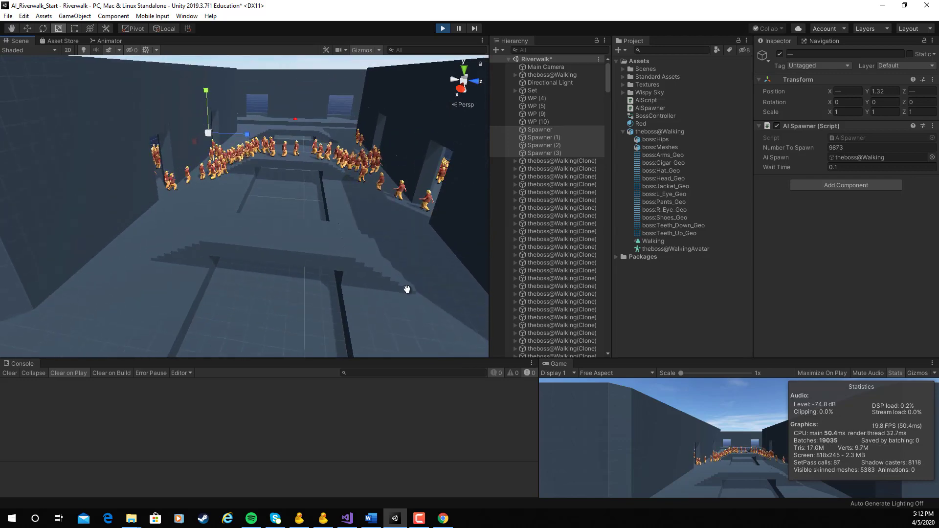
pyautogui.hotkey('ctrl', 'p')
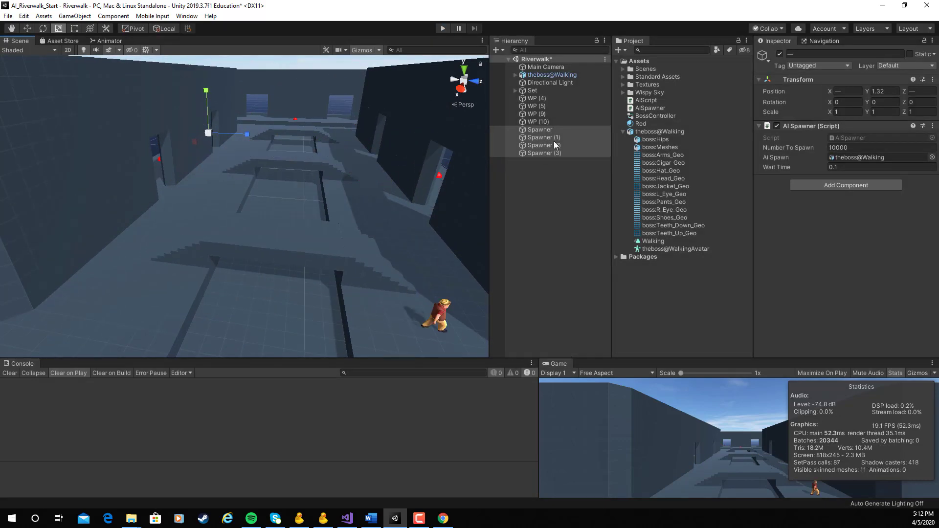
# Deactivate Spawner through Spawner (3), select theboss@Walking, and collapse its AI Script component.
pyautogui.click(779, 53)
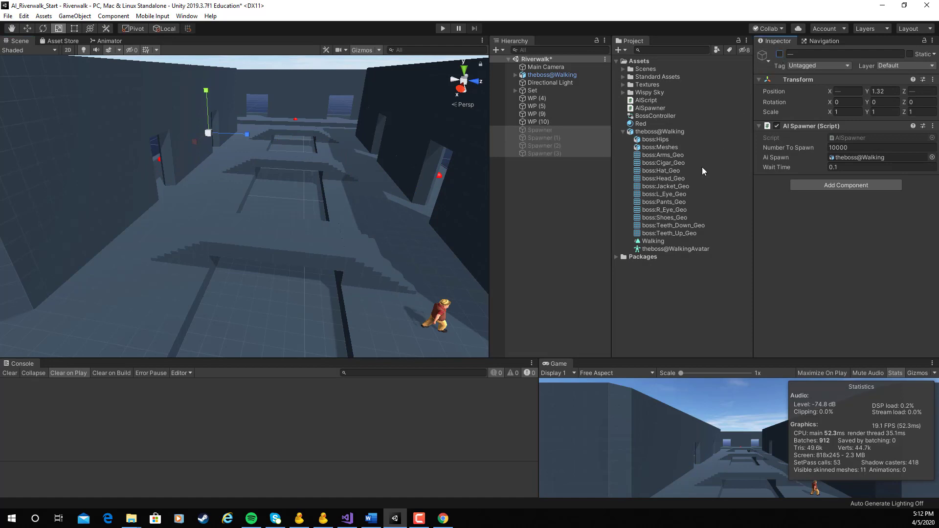
pyautogui.keyDown('alt'); pyautogui.moveTo(349, 268); pyautogui.dragTo(480, 214, button='right'); pyautogui.keyUp('alt')
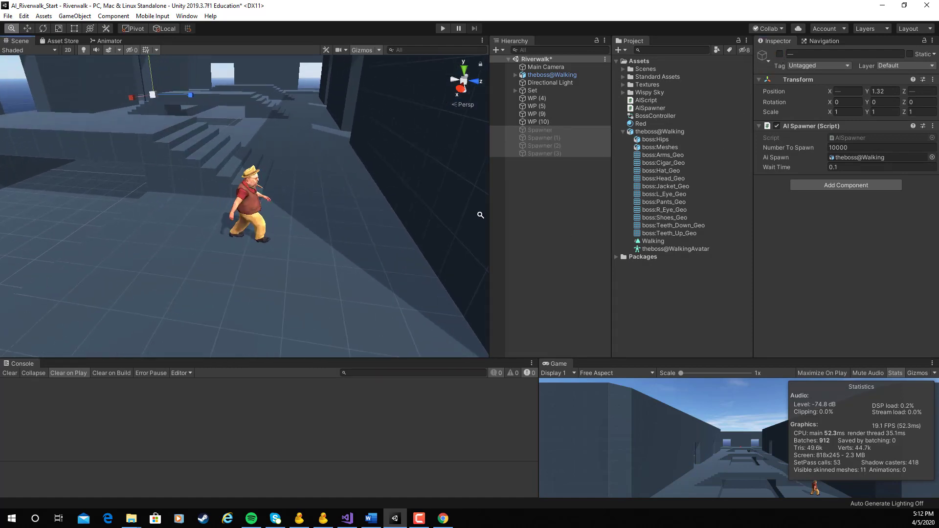
pyautogui.click(547, 74)
pyautogui.moveTo(306, 207); pyautogui.dragTo(338, 230, button='middle')
pyautogui.keyDown('alt'); pyautogui.moveTo(338, 230); pyautogui.dragTo(656, 248); pyautogui.keyUp('alt')
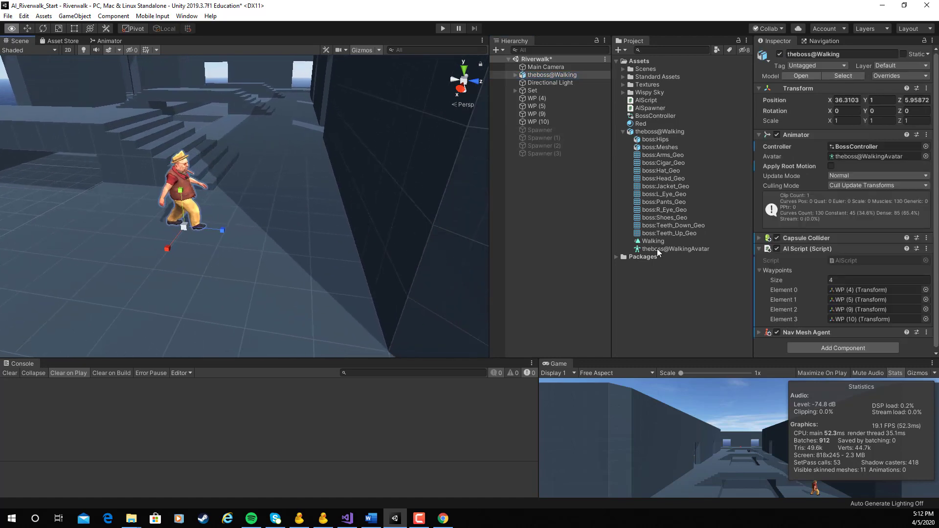
pyautogui.click(758, 248)
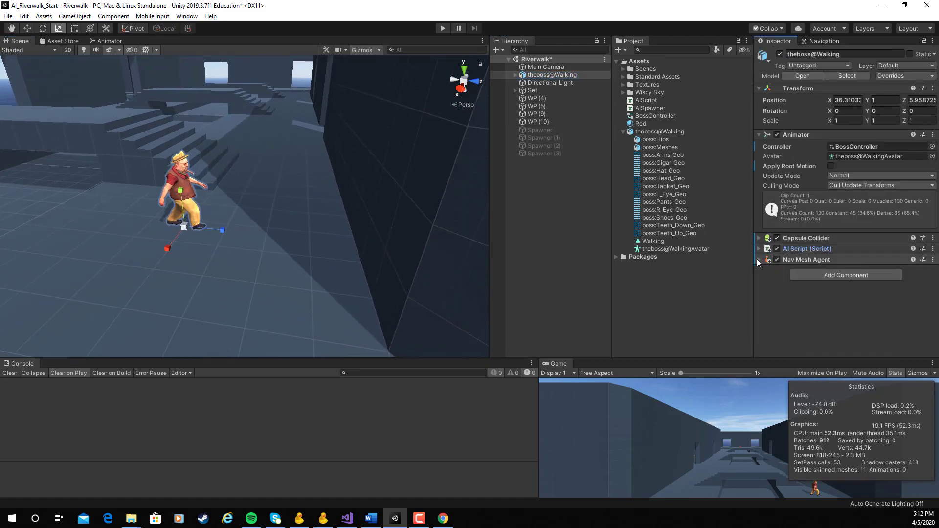
# During a play-mode run, set the boss's Nav Mesh Agent Speed to 1.5, then 2.
pyautogui.click(758, 259)
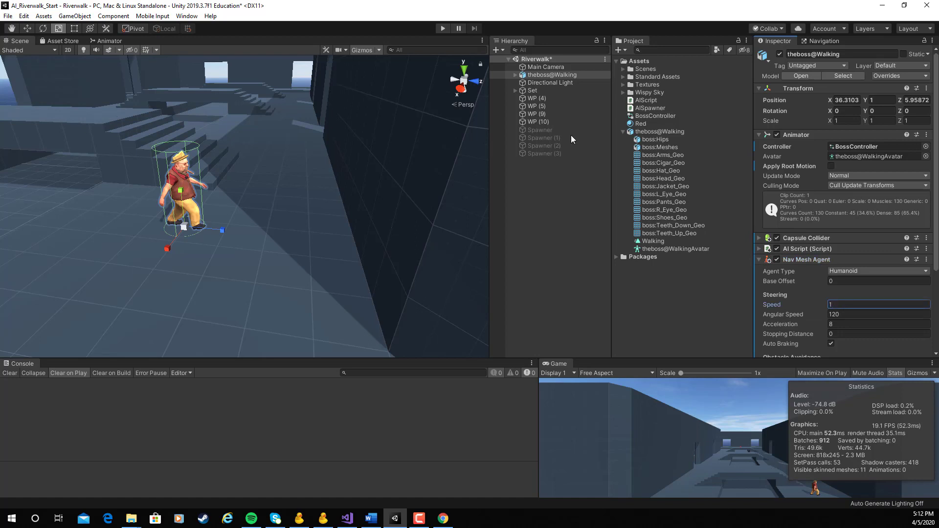
pyautogui.keyDown('alt'); pyautogui.moveTo(304, 205); pyautogui.dragTo(389, 41); pyautogui.keyUp('alt')
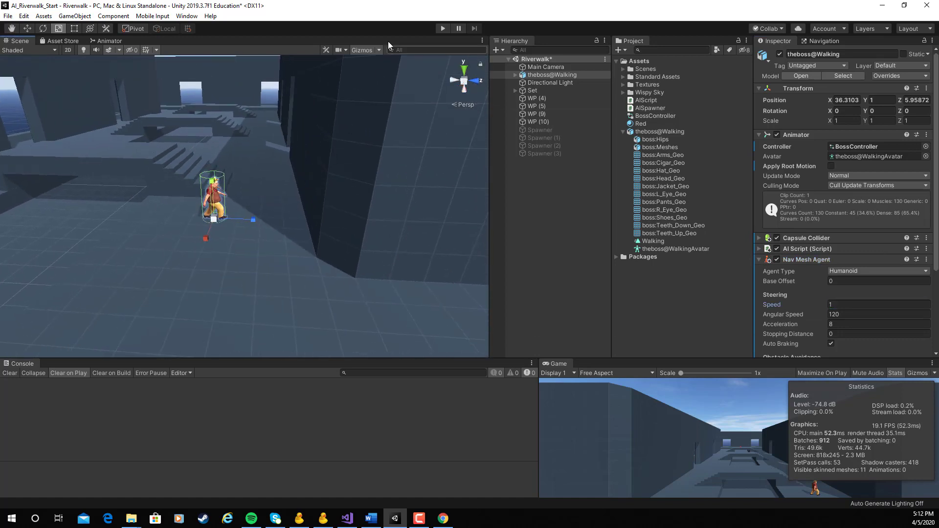
pyautogui.click(441, 28)
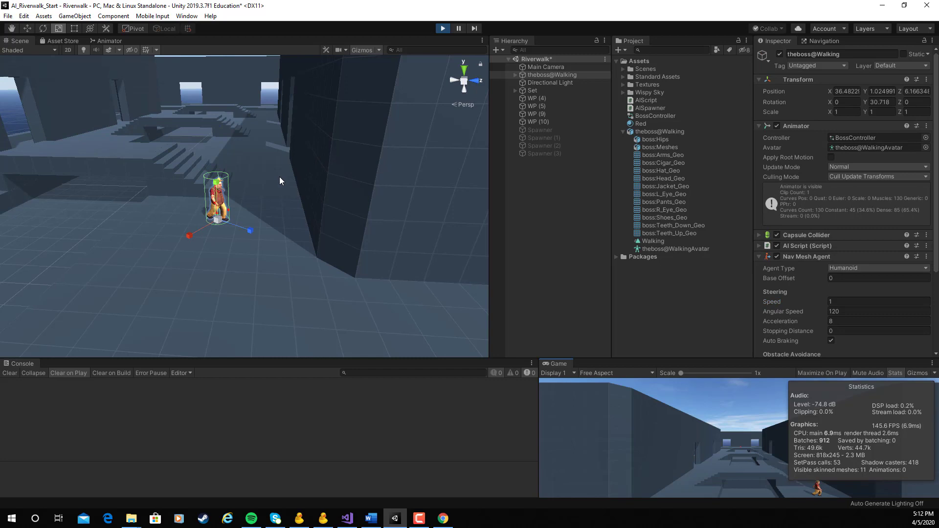
pyautogui.press('f')
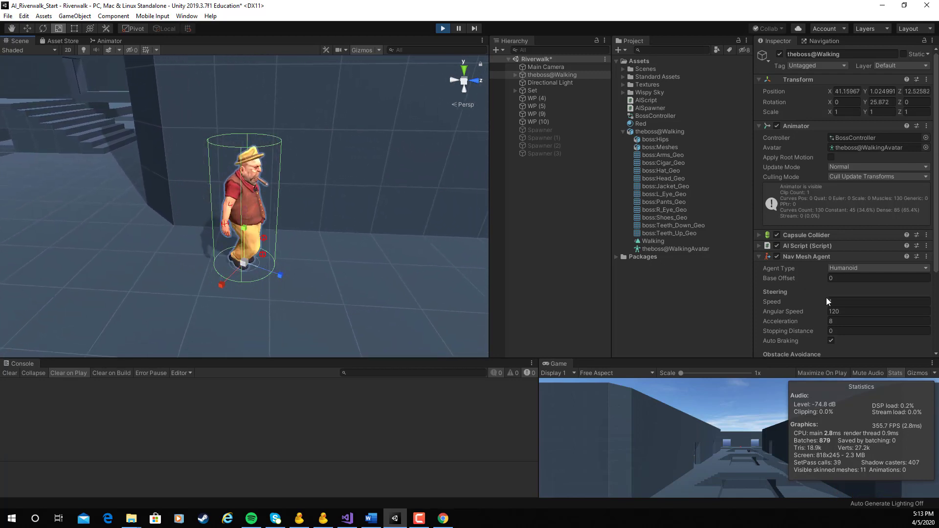
pyautogui.click(842, 300)
pyautogui.write('1.5')
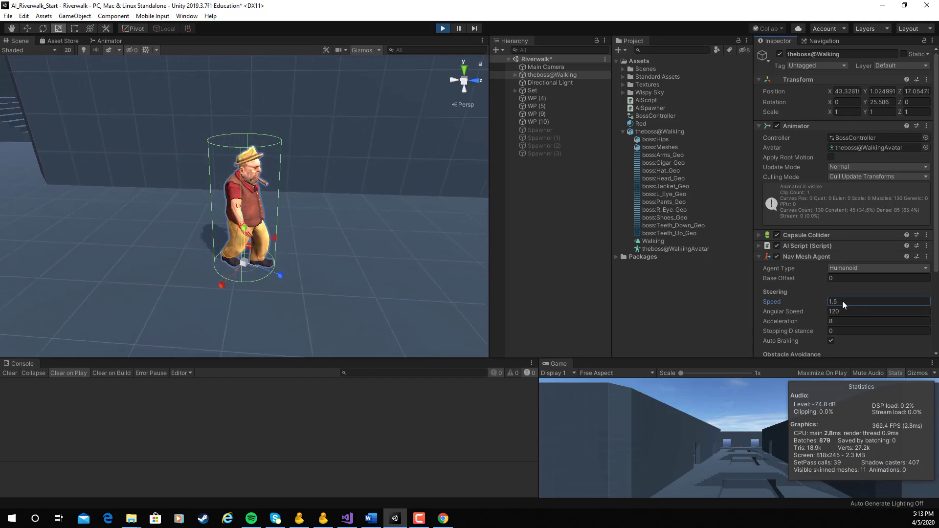
pyautogui.doubleClick(842, 301)
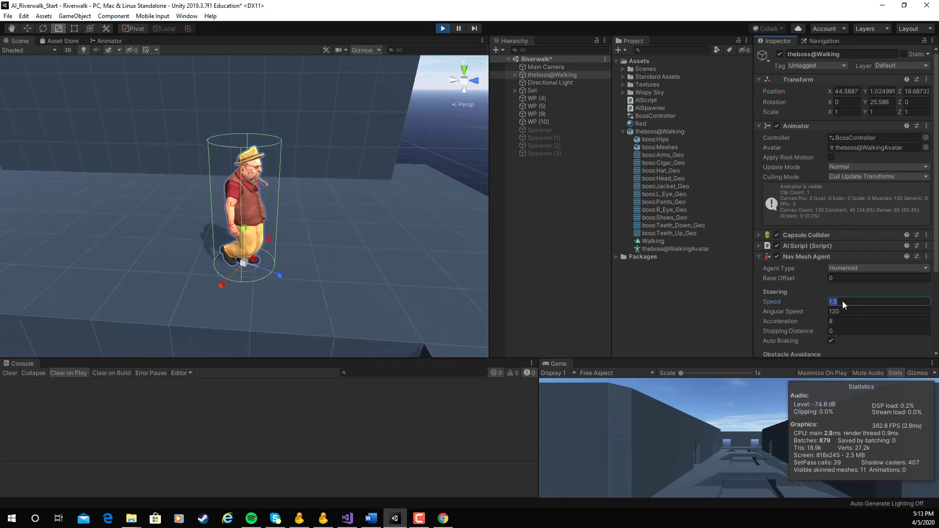
pyautogui.write('2')
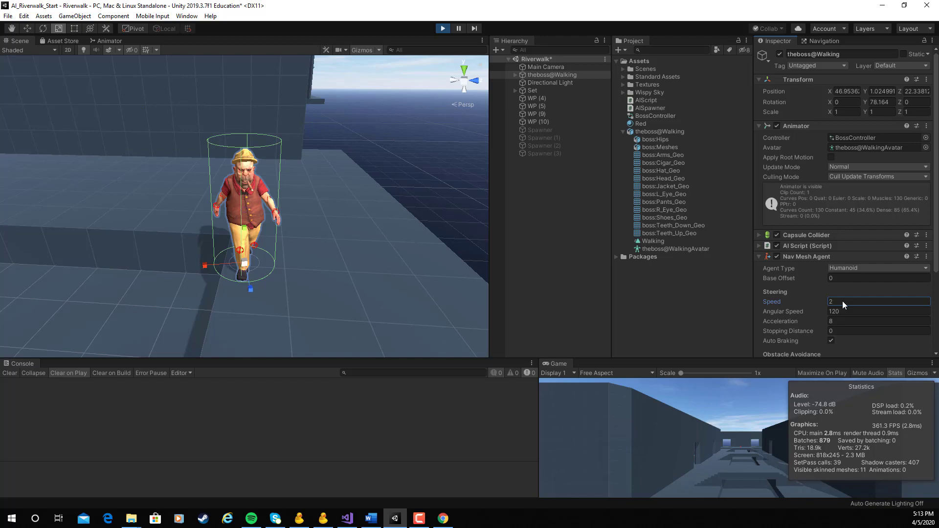
pyautogui.keyDown('alt'); pyautogui.moveTo(352, 310); pyautogui.dragTo(366, 289); pyautogui.keyUp('alt')
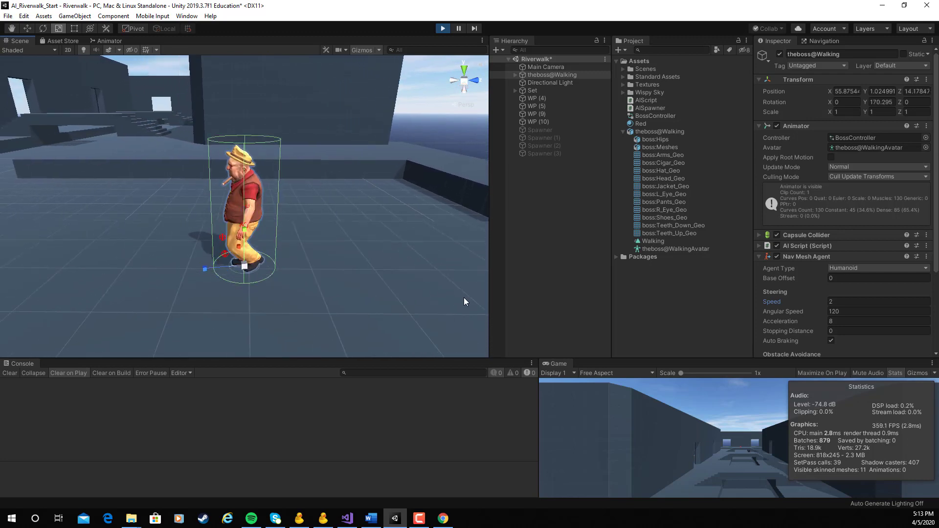
pyautogui.click(443, 28)
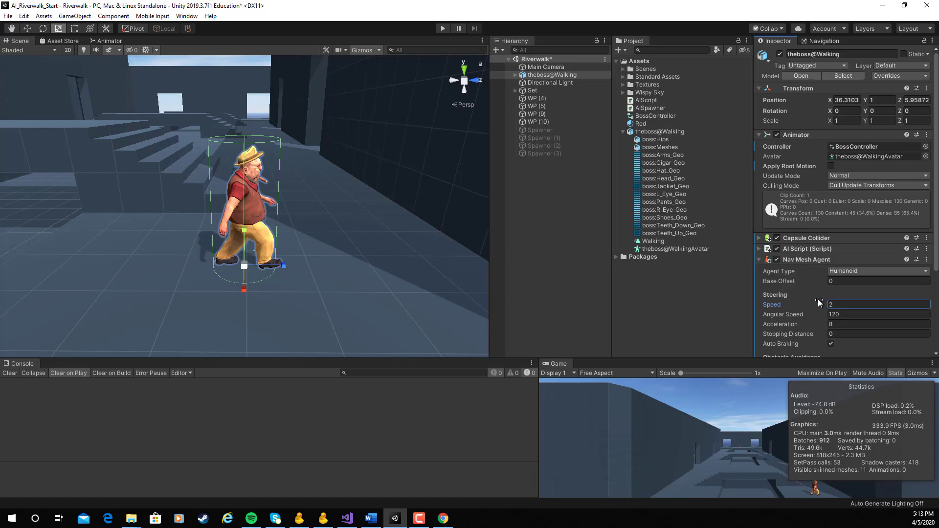
# Select Spawner through Spawner (3), reactivate all four, and save the Riverwalk scene.
pyautogui.click(541, 130)
pyautogui.keyDown('shift'); pyautogui.click(553, 154); pyautogui.keyUp('shift')
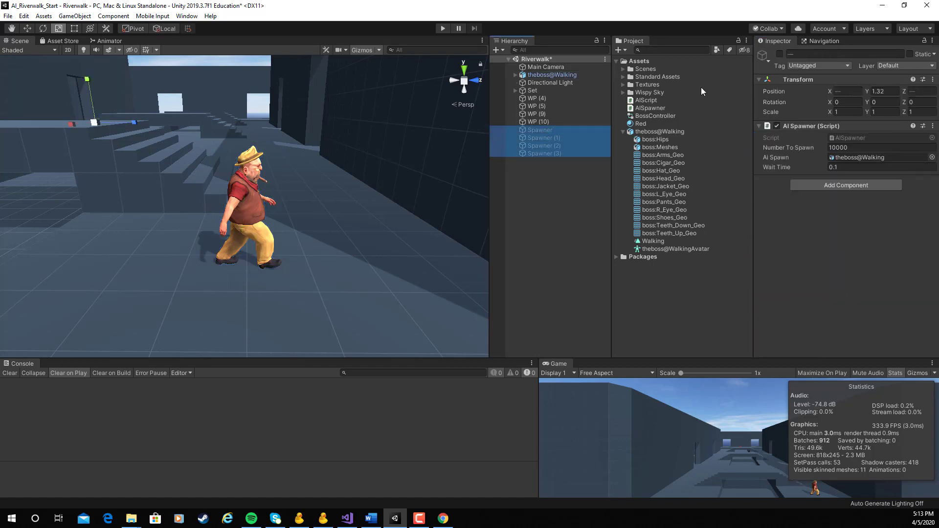
pyautogui.click(779, 54)
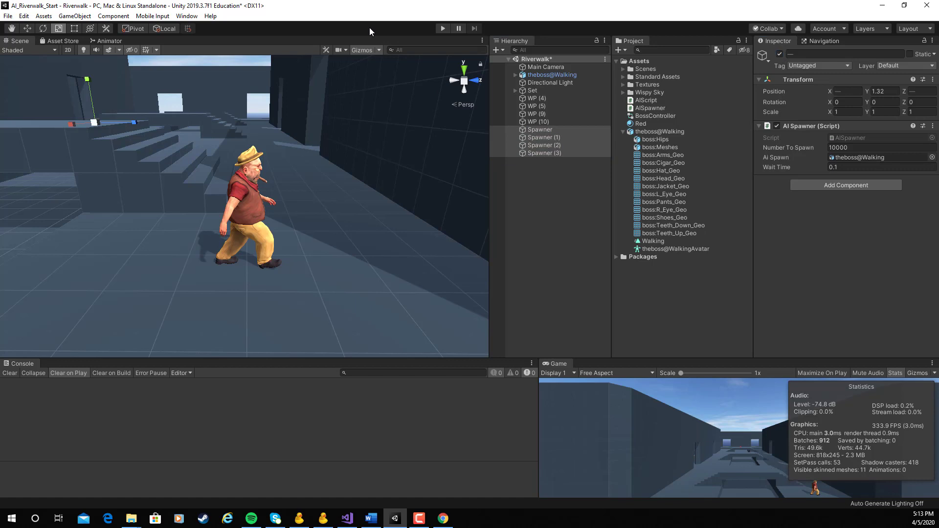
pyautogui.hotkey('ctrl', 's')
pyautogui.click(443, 29)
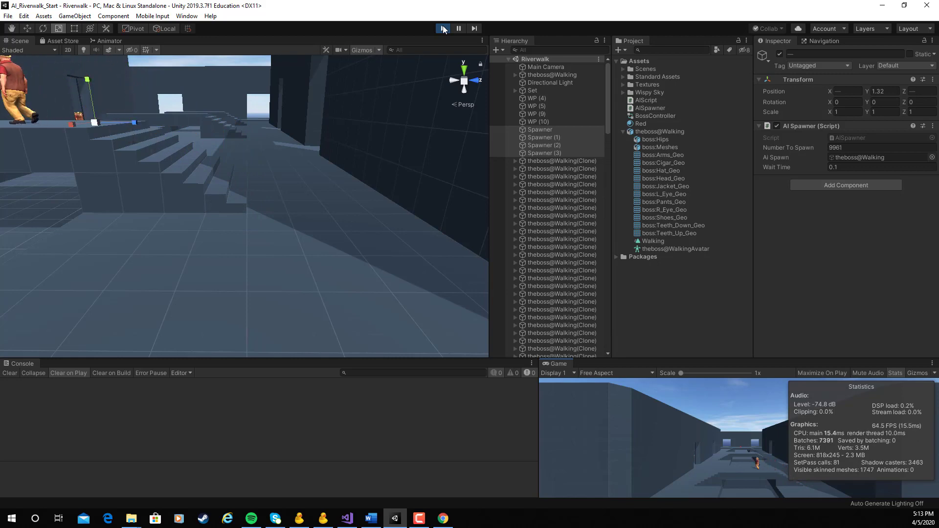
pyautogui.moveTo(128, 198); pyautogui.dragTo(236, 361, button='middle')
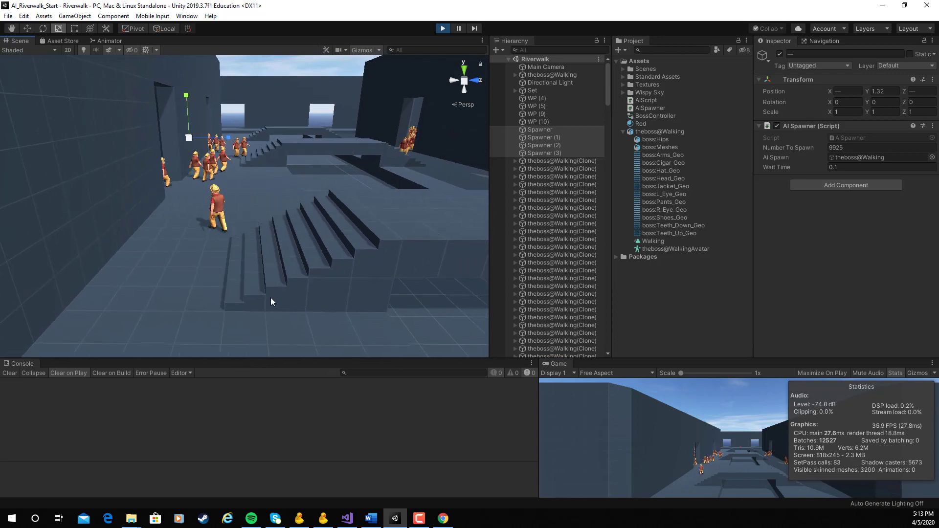
pyautogui.moveTo(273, 288); pyautogui.dragTo(122, 289, button='middle')
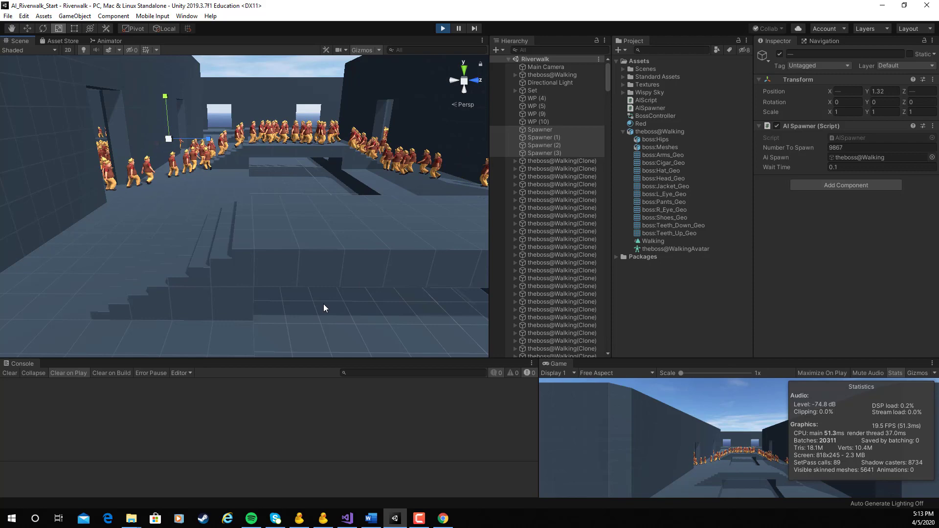
pyautogui.click(442, 29)
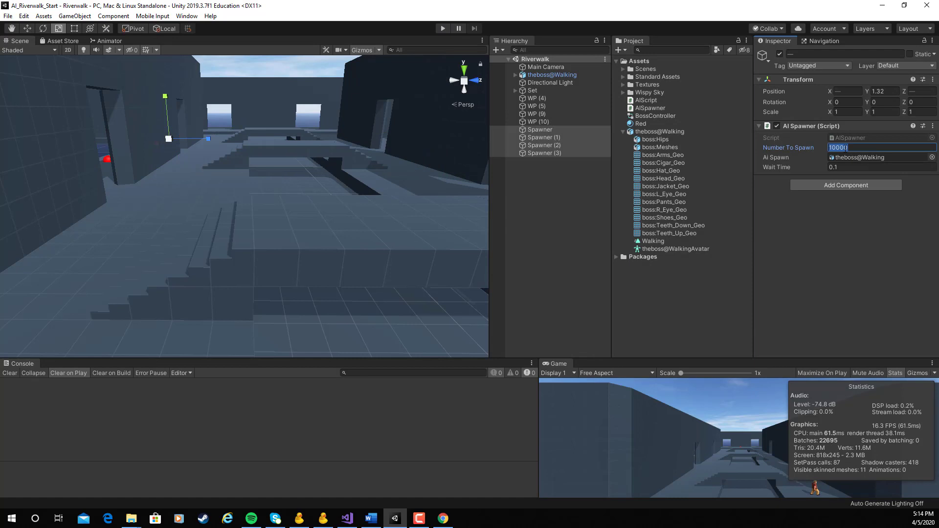
# Enter 30 and start Play mode so the spawners create walking boss clones.
pyautogui.write('30')
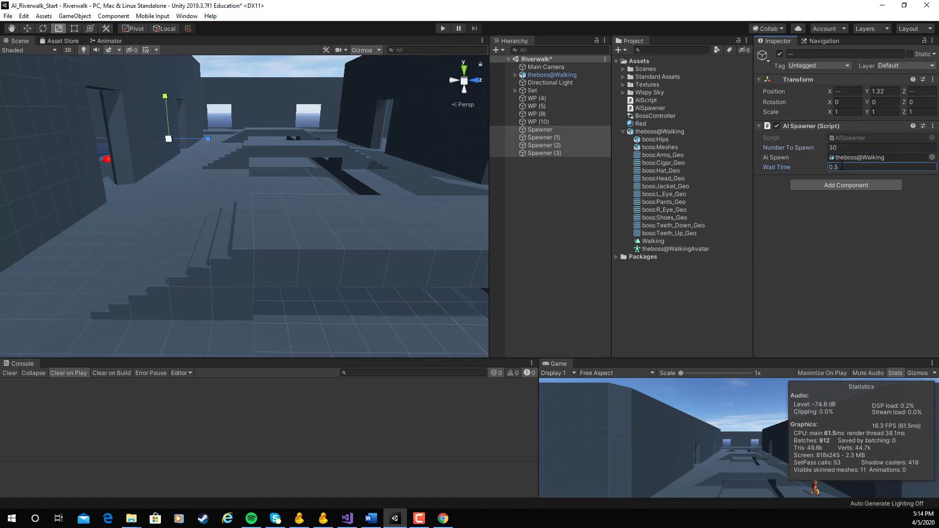
pyautogui.click(442, 28)
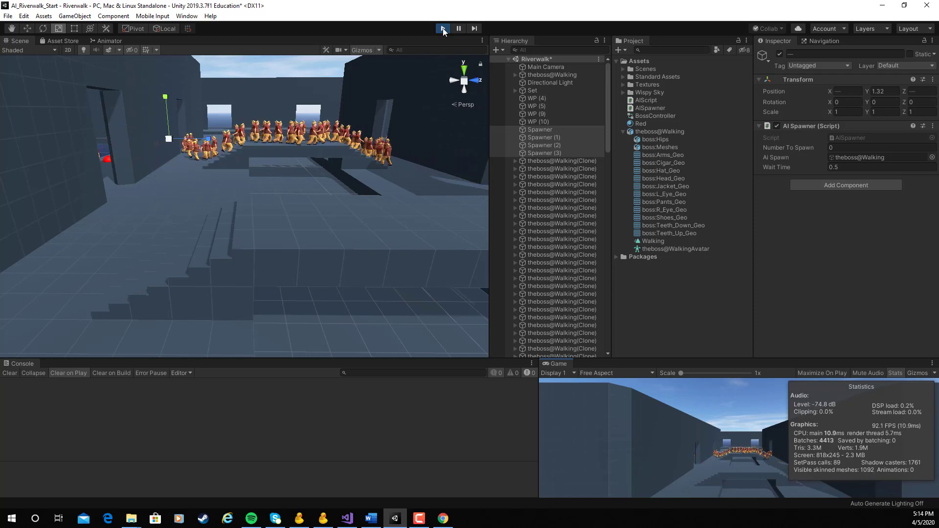
# Orbit the Scene view down over the walking bosses, then stop Play mode.
pyautogui.scroll(-10, 309, 215)
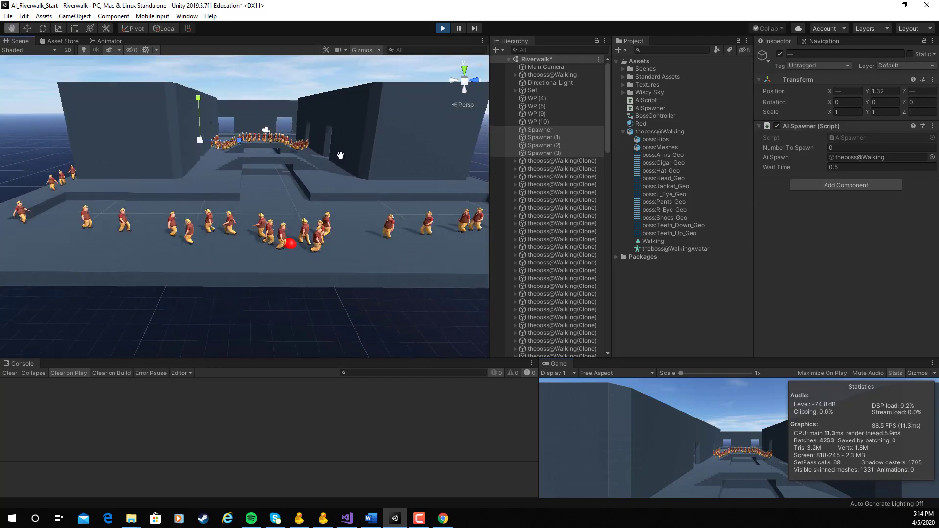
pyautogui.keyDown('alt'); pyautogui.moveTo(340, 155); pyautogui.dragTo(339, 217); pyautogui.keyUp('alt')
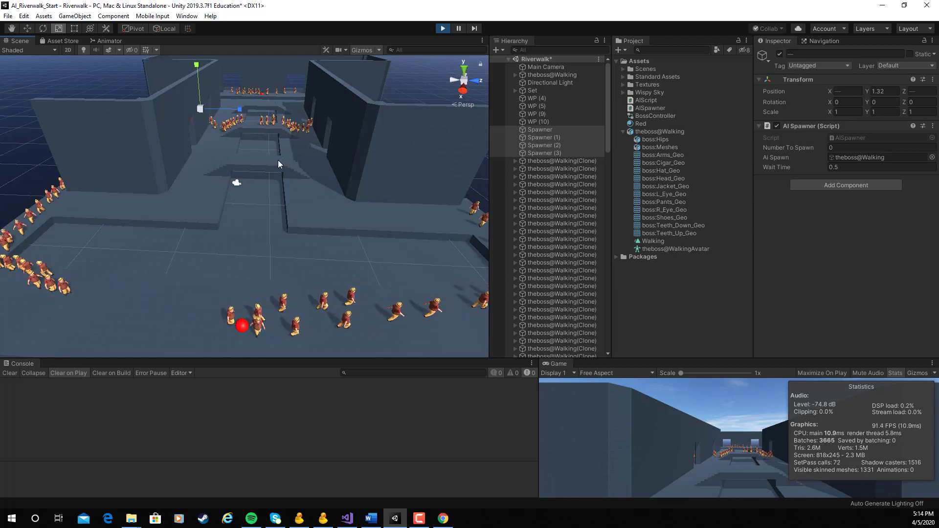
pyautogui.moveTo(250, 170); pyautogui.dragTo(171, 213, button='right')
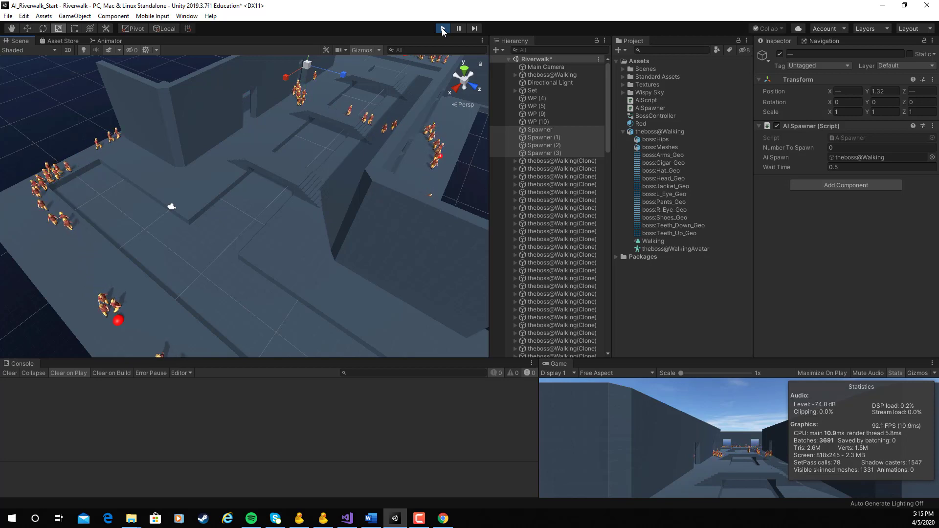
pyautogui.click(443, 29)
# Zoom in on the corridor and select waypoint WP (10).
pyautogui.moveTo(433, 166); pyautogui.dragTo(342, 171, button='middle')
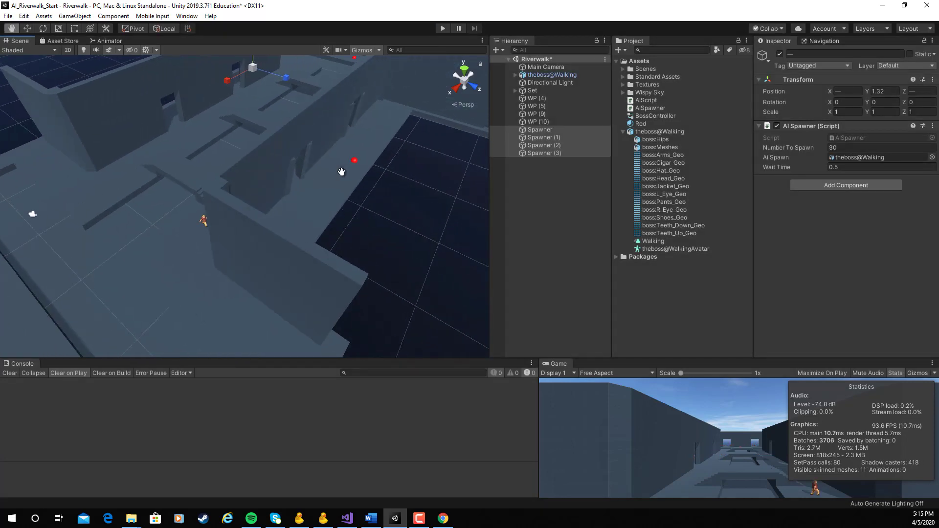
pyautogui.click(355, 161)
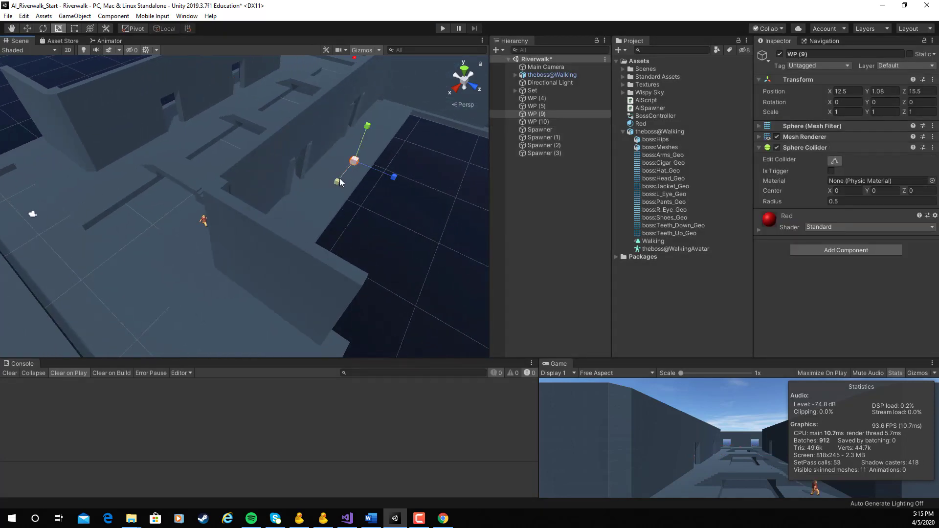
pyautogui.keyDown('alt'); pyautogui.moveTo(281, 231); pyautogui.dragTo(372, 268); pyautogui.keyUp('alt')
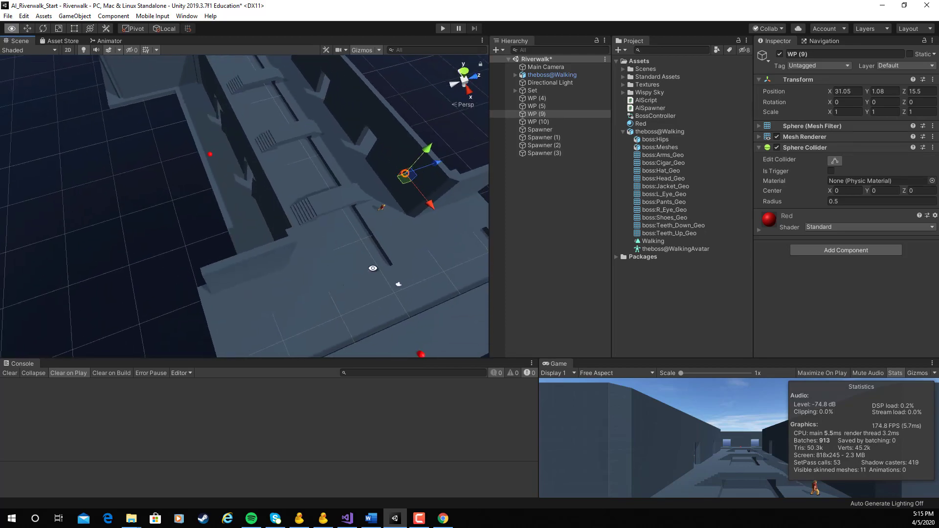
pyautogui.click(209, 152)
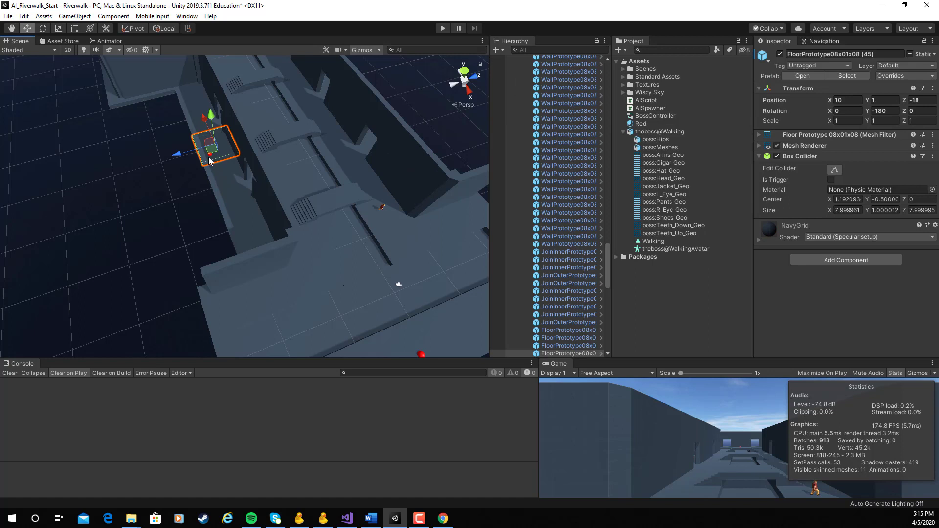
pyautogui.keyDown('alt'); pyautogui.moveTo(248, 180); pyautogui.dragTo(517, 250, button='right'); pyautogui.keyUp('alt')
pyautogui.click(173, 98)
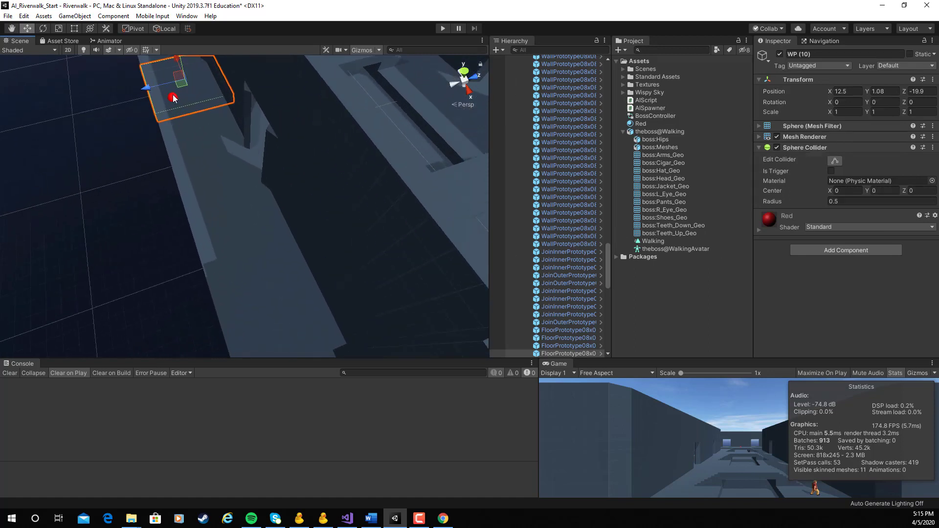
pyautogui.moveTo(258, 156); pyautogui.dragTo(408, 310, button='middle')
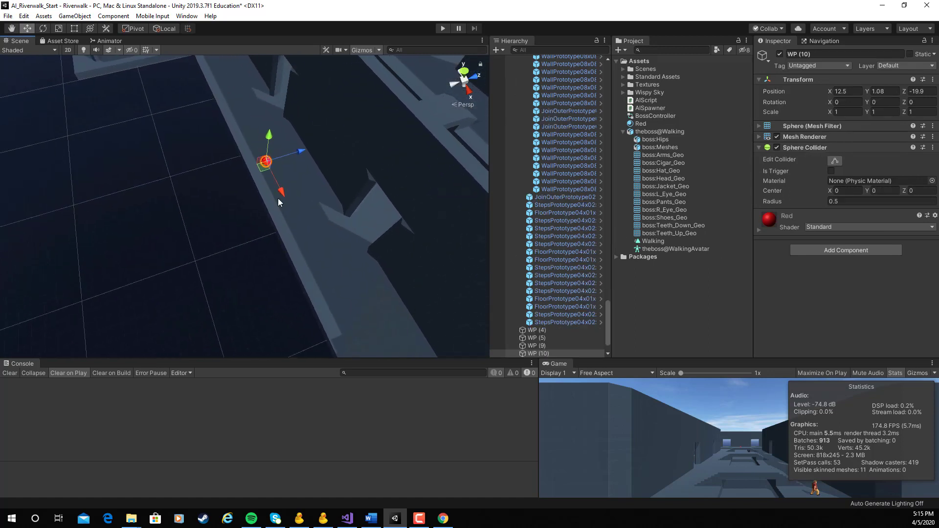
# Move WP (10) along X to -8.61 and start Play mode to test it.
pyautogui.moveTo(281, 196); pyautogui.dragTo(243, 84)
pyautogui.moveTo(243, 84); pyautogui.dragTo(404, 83, button='right')
pyautogui.click(442, 28)
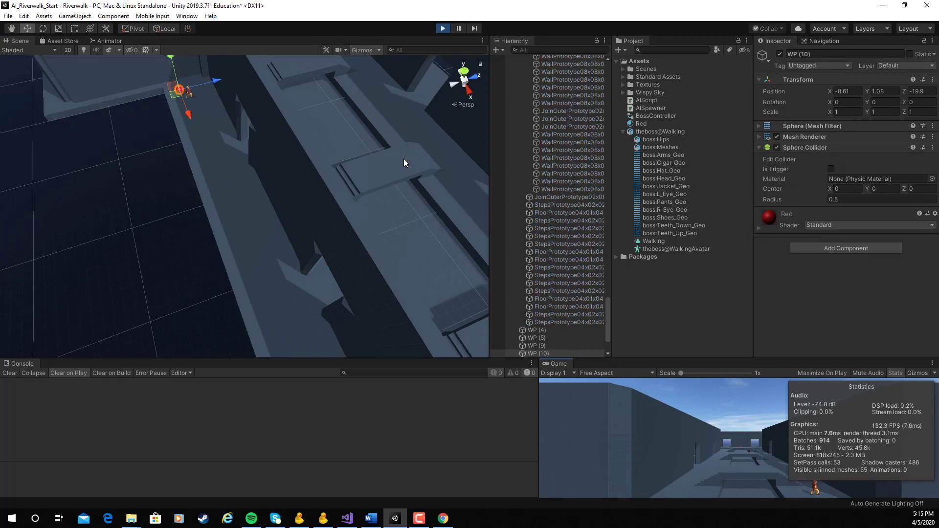
# Pan and orbit the Scene view down the corridor to watch the bosses reach the moved waypoint.
pyautogui.scroll(5, 352, 161)
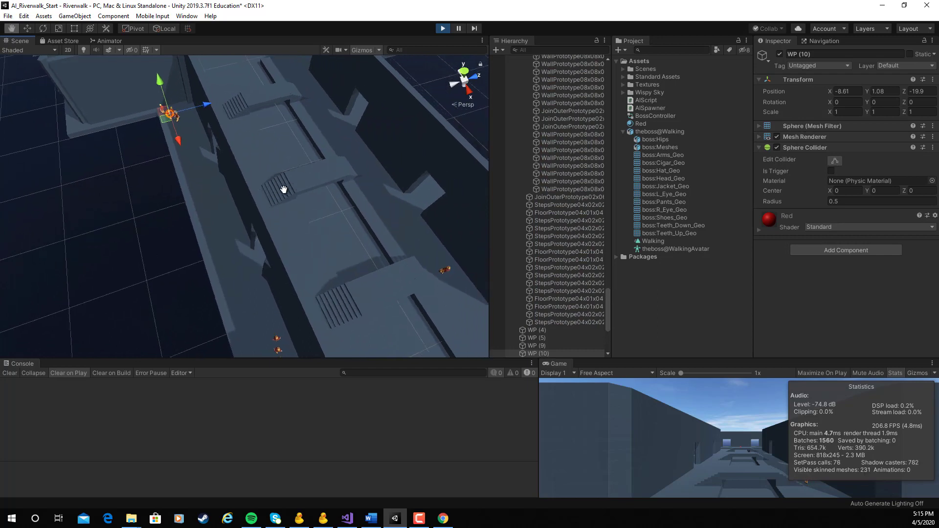
pyautogui.moveTo(285, 191); pyautogui.dragTo(172, 164, button='middle')
pyautogui.keyDown('alt'); pyautogui.moveTo(277, 184); pyautogui.dragTo(283, 153); pyautogui.keyUp('alt')
pyautogui.keyDown('alt'); pyautogui.moveTo(254, 119); pyautogui.dragTo(256, 112); pyautogui.keyUp('alt')
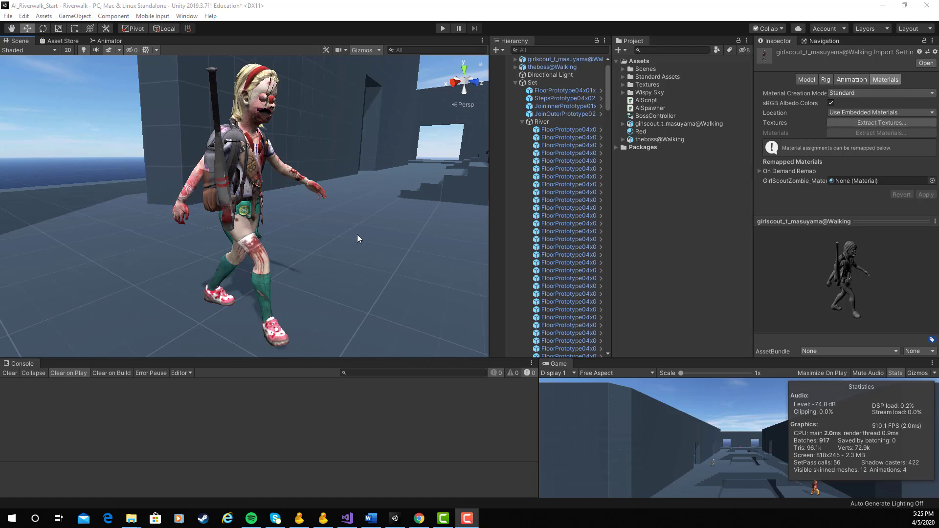
# Orbit around the zombie's front and side, switch to the Move tool, and collapse Set in the Hierarchy.
pyautogui.keyDown('alt'); pyautogui.moveTo(341, 233); pyautogui.dragTo(554, 159); pyautogui.keyUp('alt')
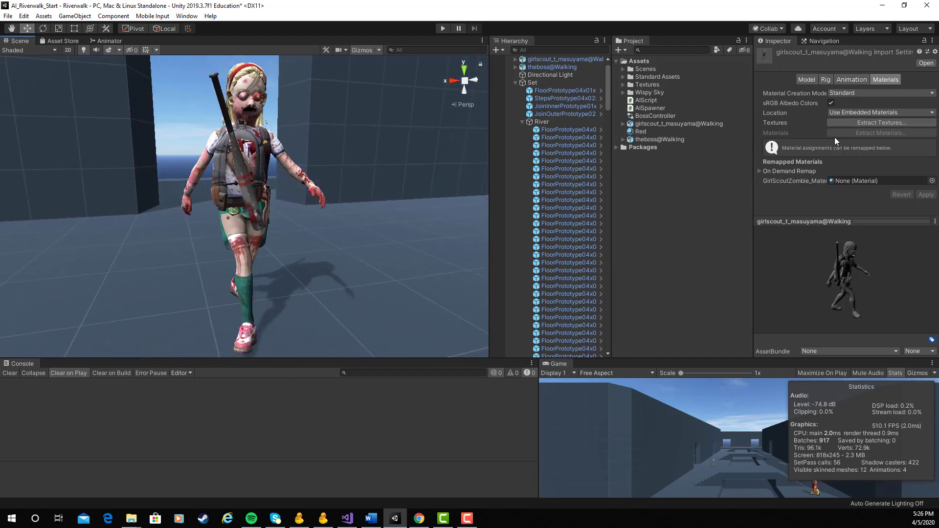
pyautogui.keyDown('alt'); pyautogui.moveTo(359, 268); pyautogui.dragTo(421, 231); pyautogui.keyUp('alt')
pyautogui.scroll(-3, 421, 231)
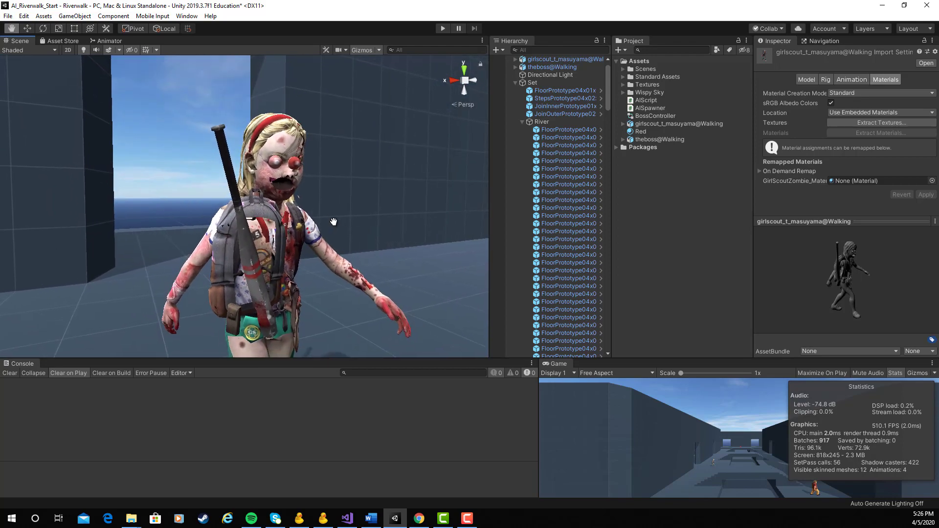
pyautogui.scroll(2, 321, 181)
pyautogui.press('w')
pyautogui.keyDown('alt'); pyautogui.moveTo(275, 245); pyautogui.dragTo(253, 194); pyautogui.keyUp('alt')
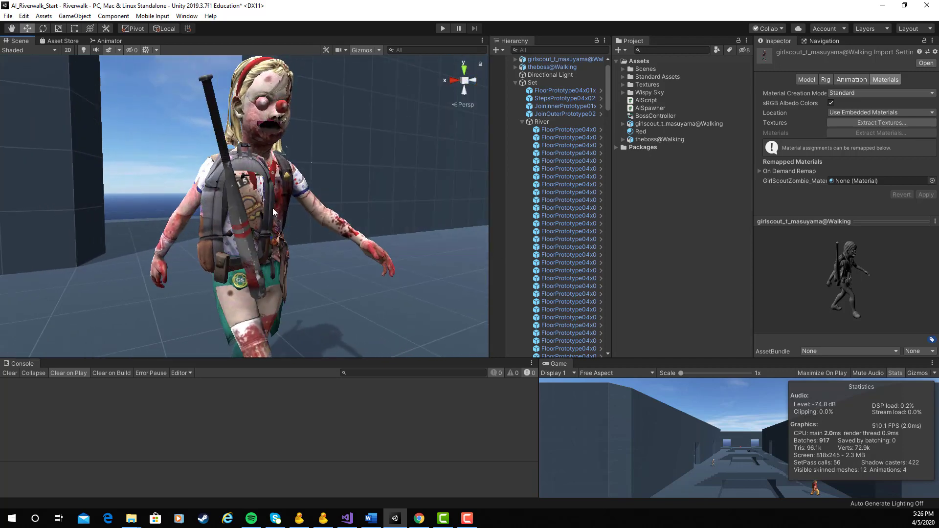
pyautogui.click(513, 81)
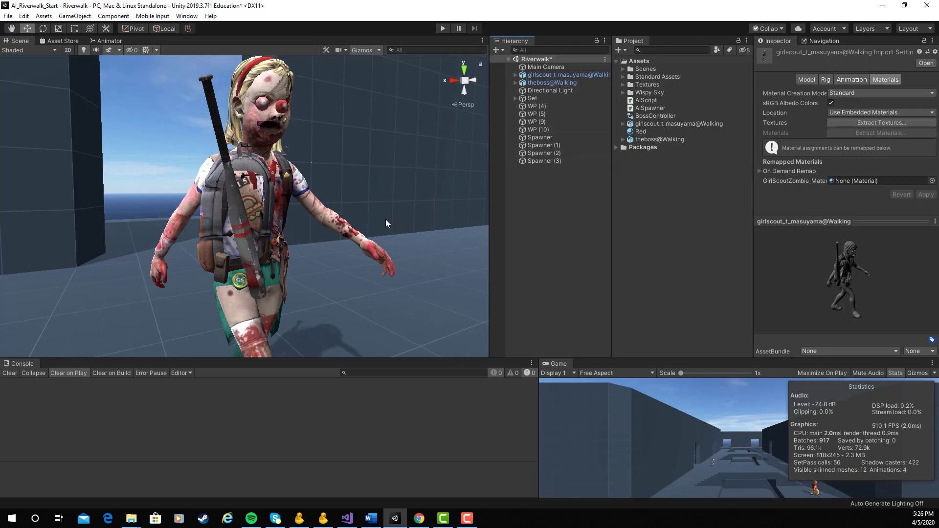
pyautogui.scroll(2, 368, 218)
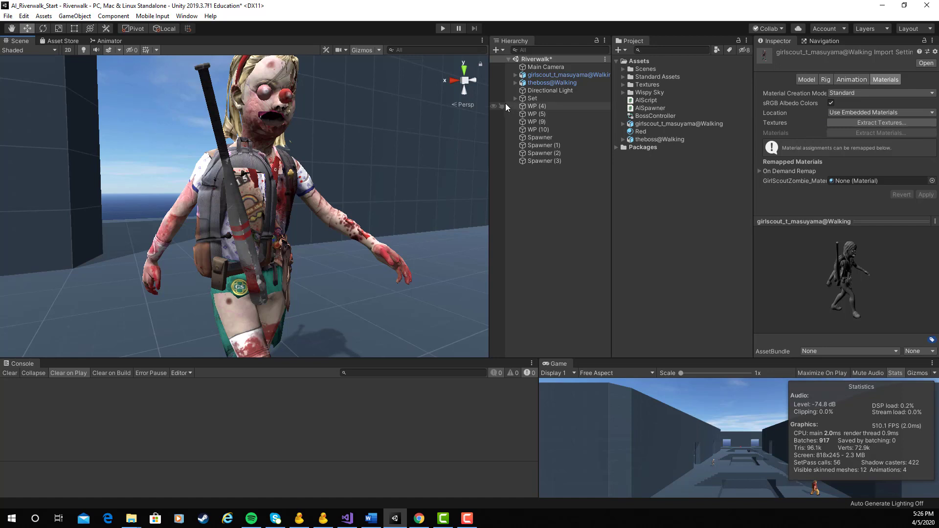
pyautogui.click(514, 75)
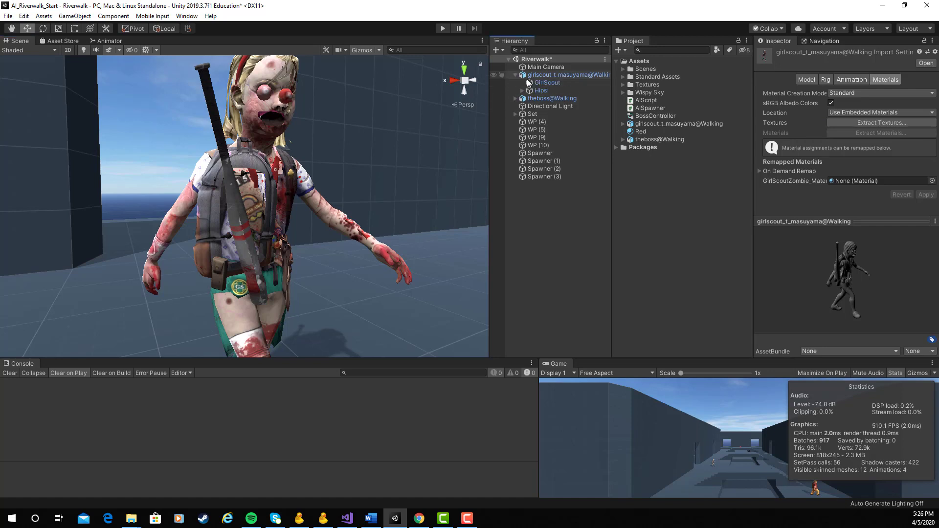
pyautogui.click(536, 83)
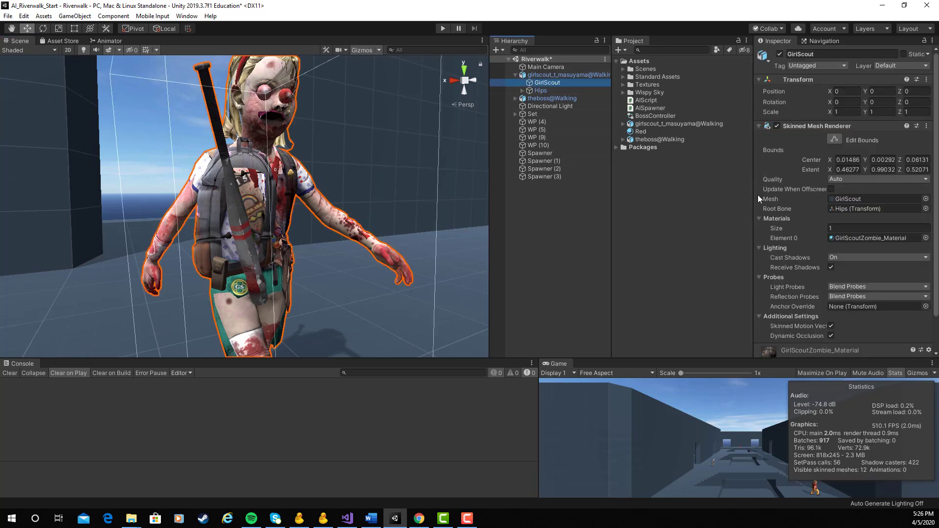
pyautogui.scroll(-2, 812, 196)
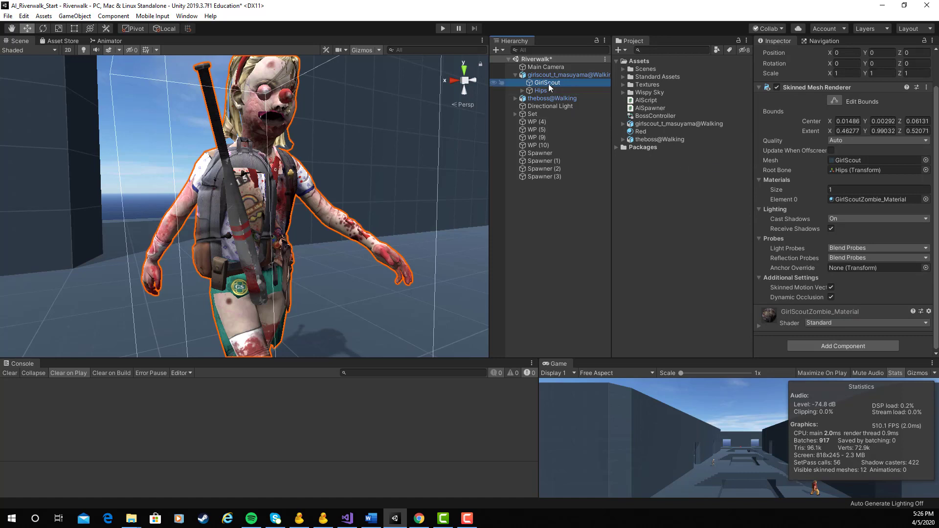
pyautogui.click(758, 325)
pyautogui.scroll(-8, 841, 288)
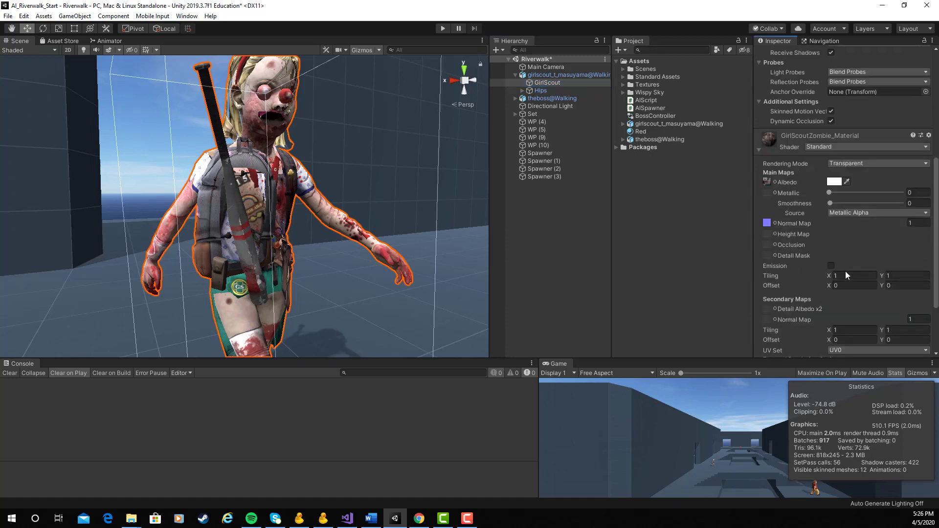
pyautogui.click(844, 163)
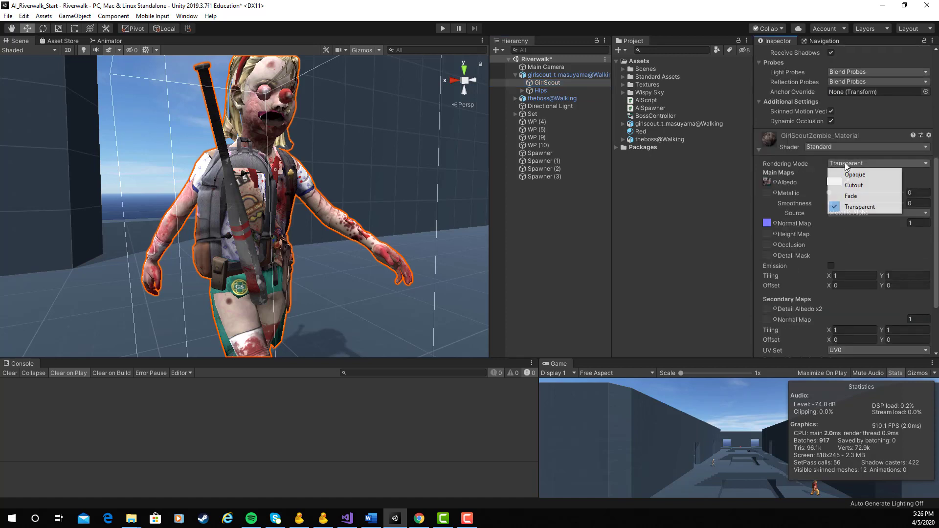
pyautogui.click(854, 175)
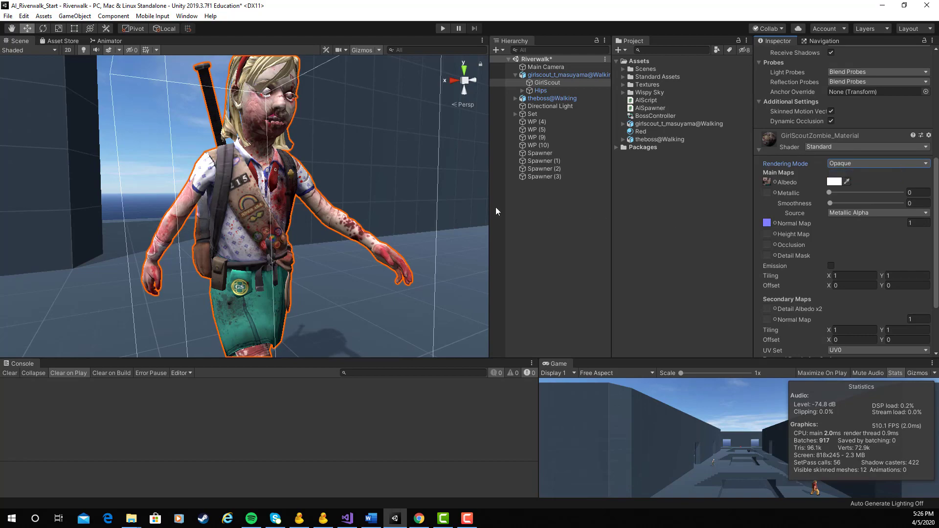
# Orbit around the opaque zombie among the walls and floors, then clear the selection.
pyautogui.click(428, 181)
pyautogui.moveTo(428, 181); pyautogui.dragTo(297, 153, button='right')
pyautogui.click(298, 153)
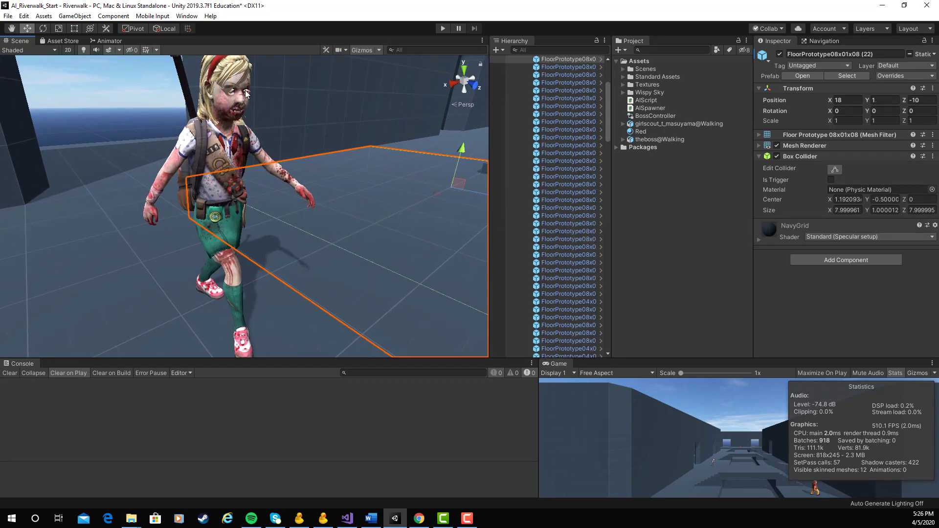
pyautogui.click(109, 102)
pyautogui.moveTo(273, 210); pyautogui.dragTo(49, 177, button='right')
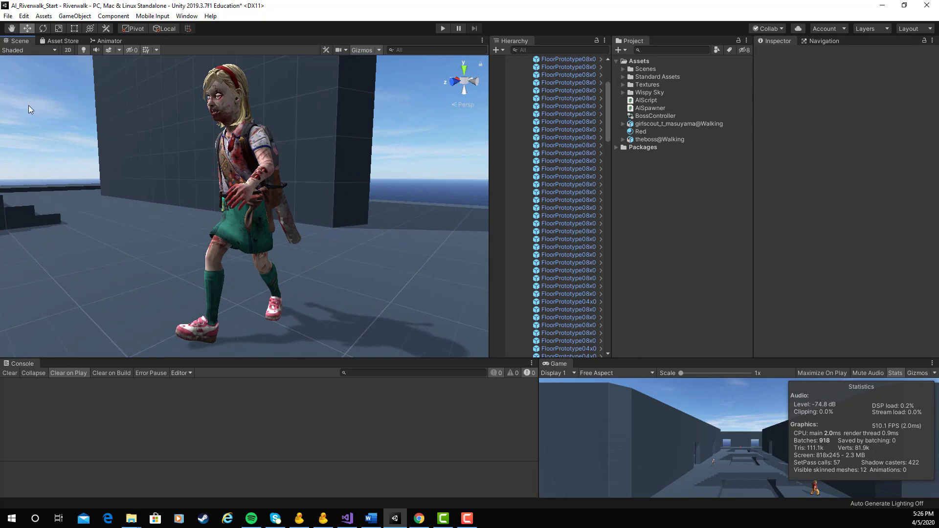